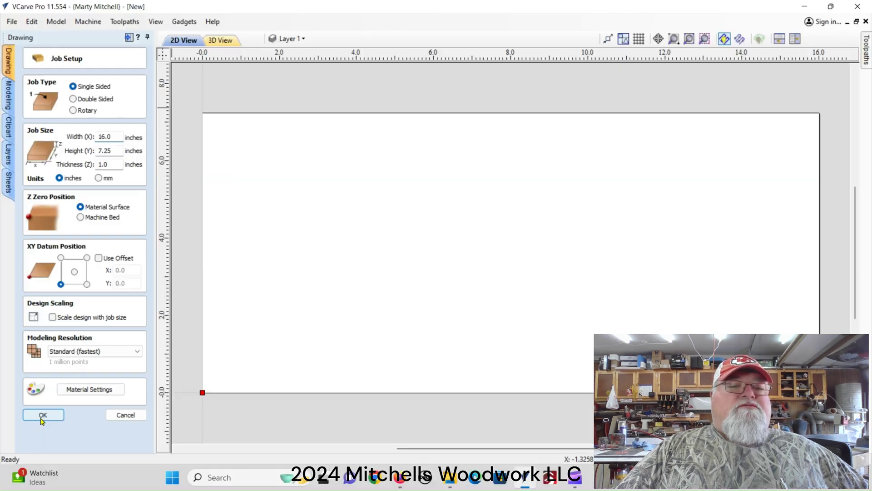
# - Accept the 16.0 by 7.25 inch job setup and import the H Logo.JPG image into the drawing
pyautogui.click(40, 415)
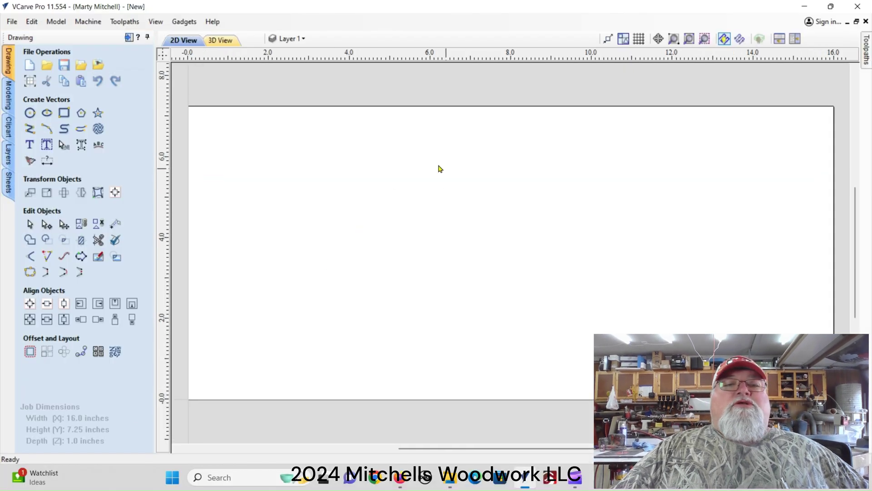
pyautogui.click(97, 69)
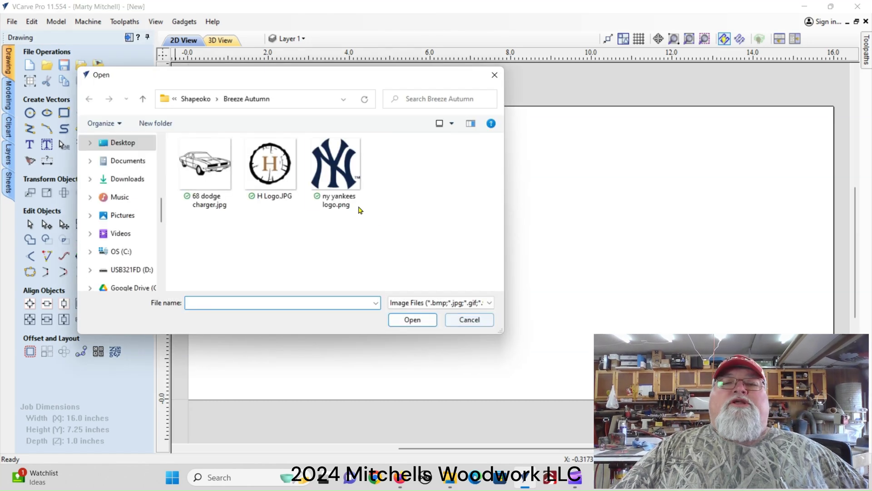
pyautogui.click(284, 171)
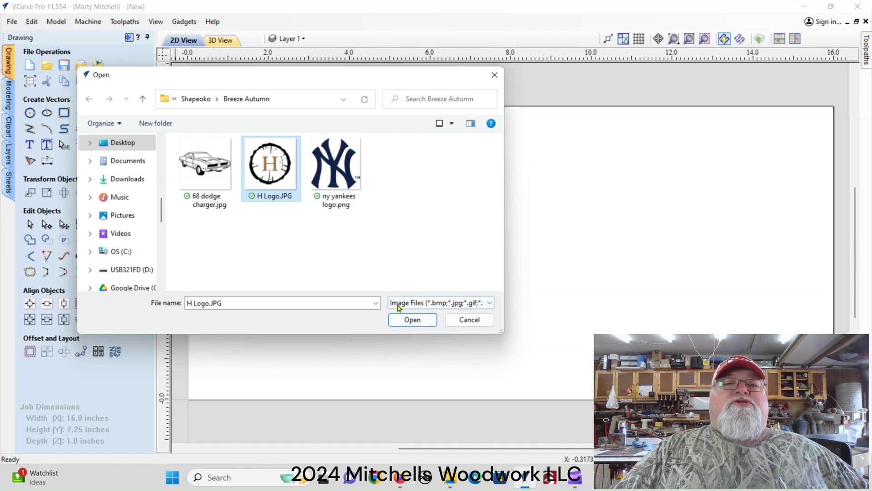
pyautogui.click(412, 319)
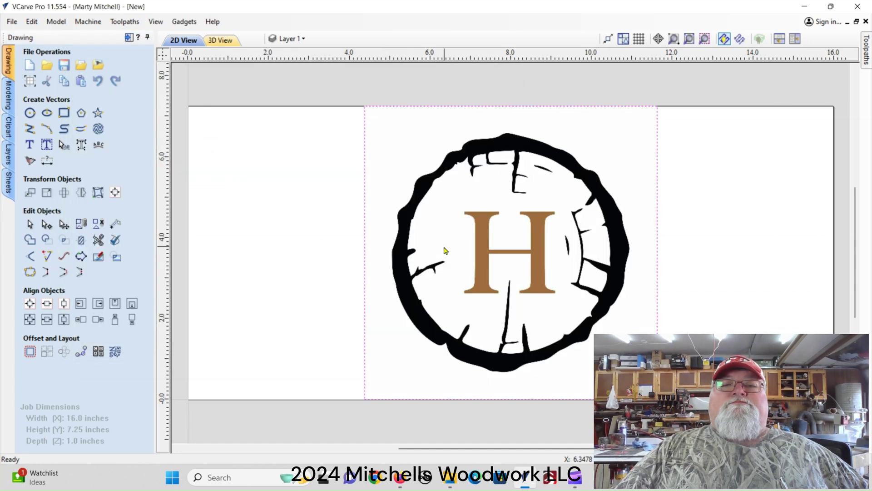
# - Start a Black / White bitmap trace of the H logo image and preview its vectors
pyautogui.click(537, 242)
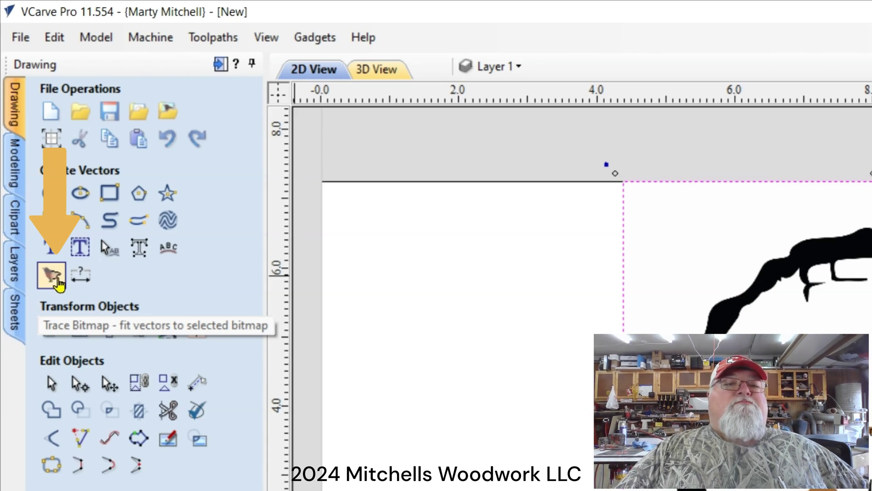
pyautogui.click(56, 284)
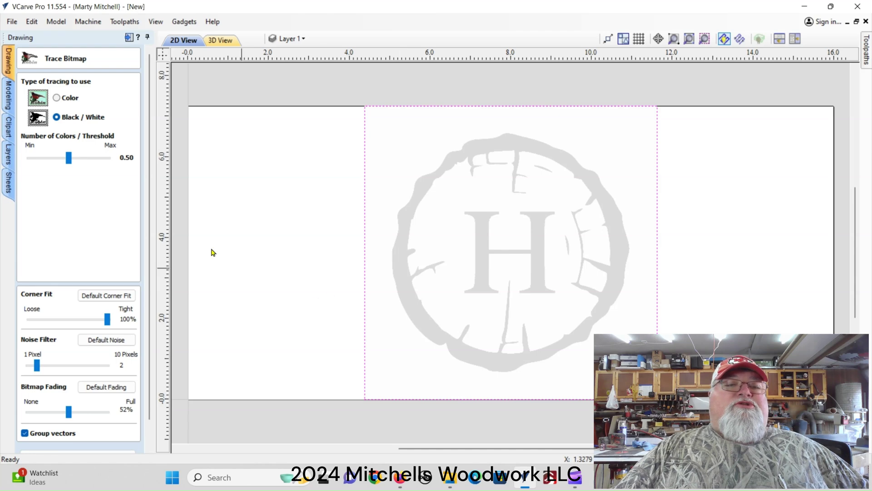
pyautogui.scroll(-1, 149, 207)
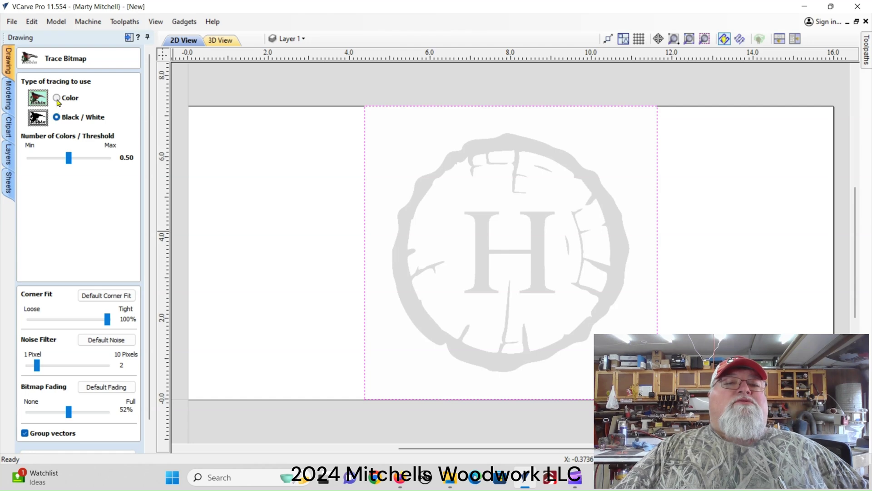
pyautogui.scroll(-3, 150, 198)
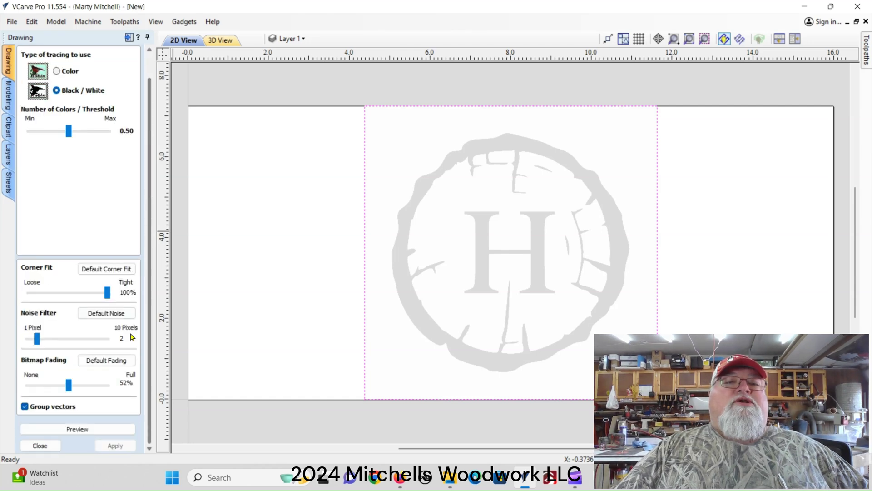
pyautogui.click(77, 429)
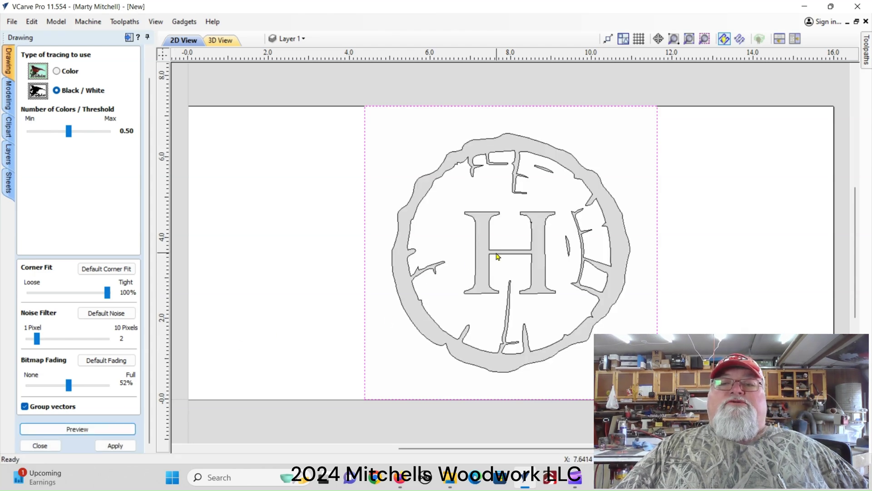
# - Inspect the previewed trace closely around the letter H's serifs and stems for tiny stray vectors
pyautogui.scroll(4, 498, 257)
pyautogui.scroll(4, 534, 218)
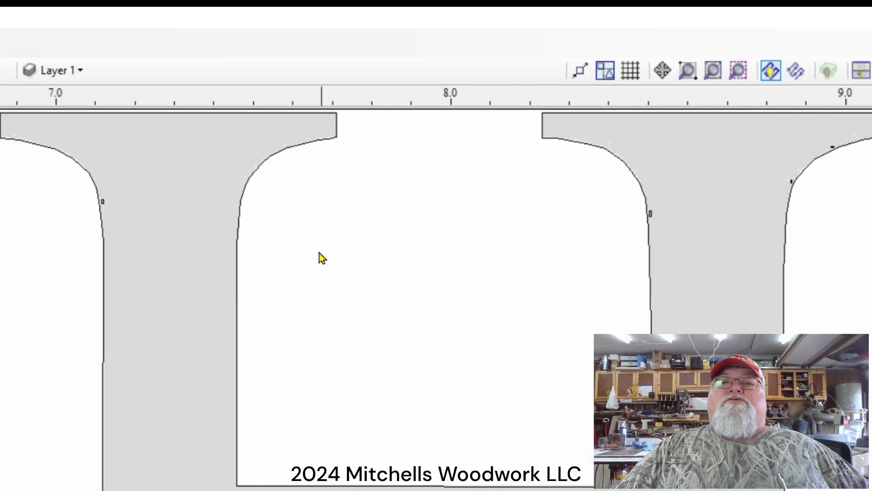
pyautogui.moveTo(320, 253); pyautogui.dragTo(372, 310)
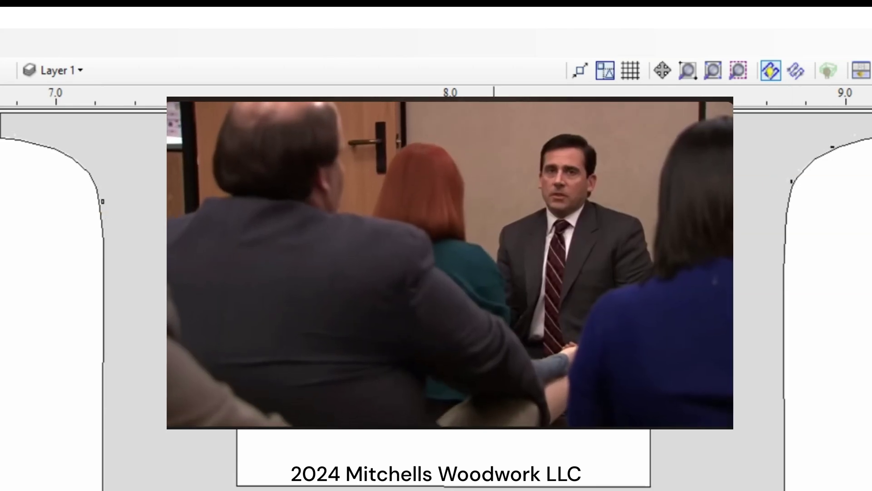
pyautogui.scroll(-5, 436, 291)
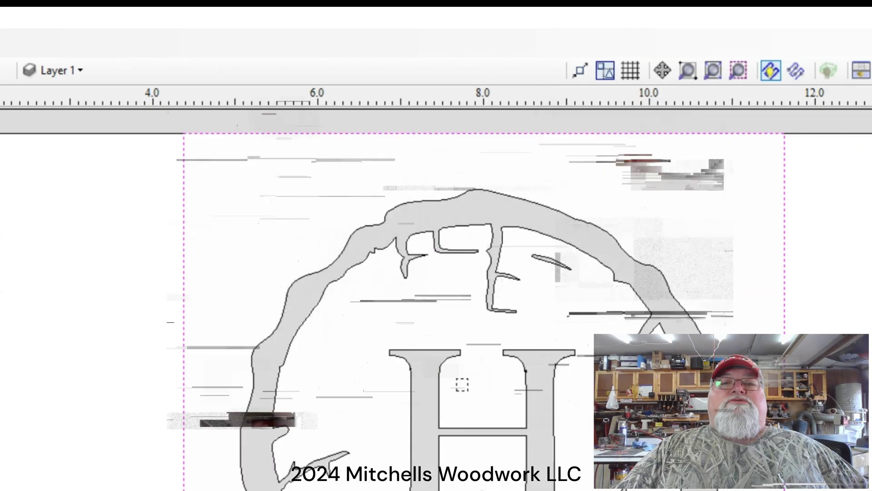
pyautogui.scroll(5, 99, 209)
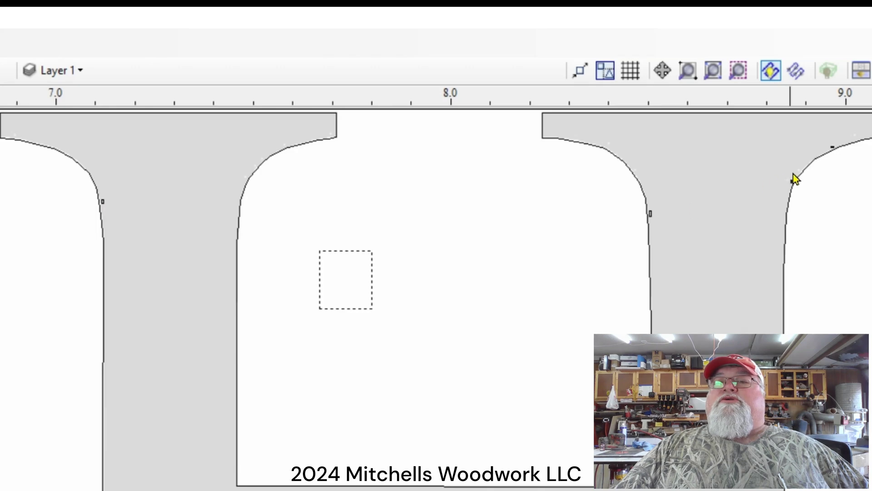
pyautogui.scroll(-5, 495, 247)
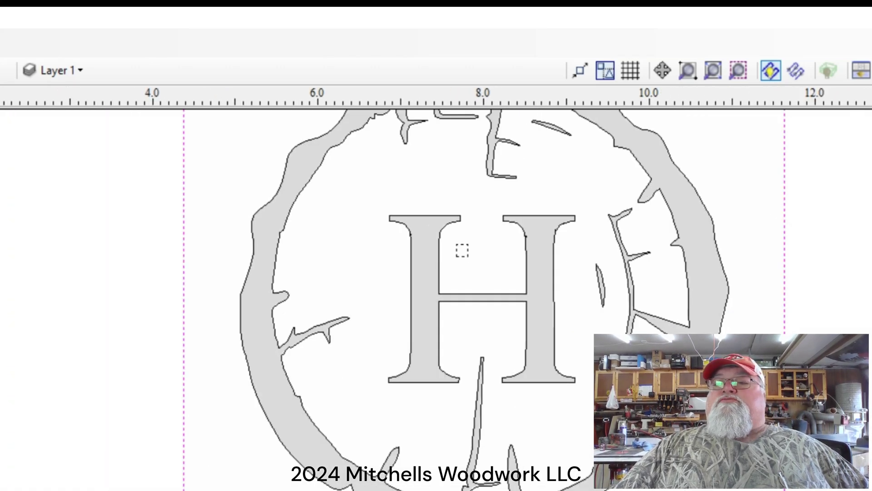
pyautogui.moveTo(462, 251); pyautogui.dragTo(462, 384, button='middle')
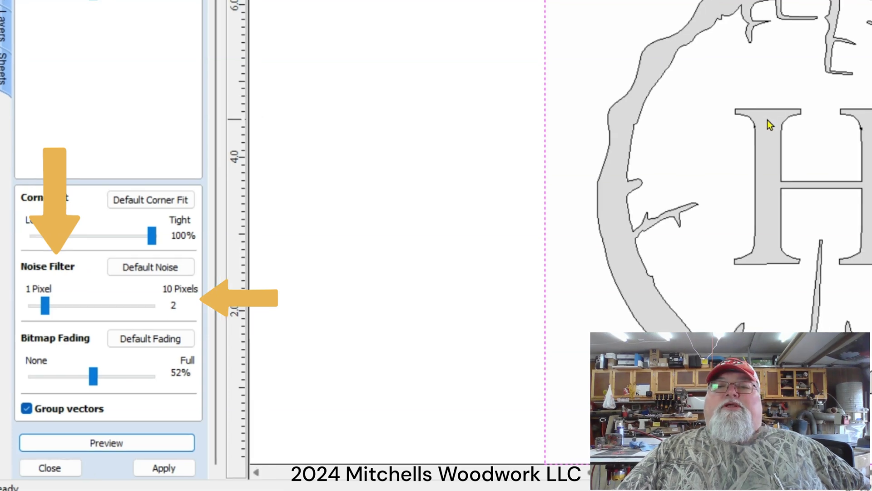
pyautogui.scroll(8, 767, 119)
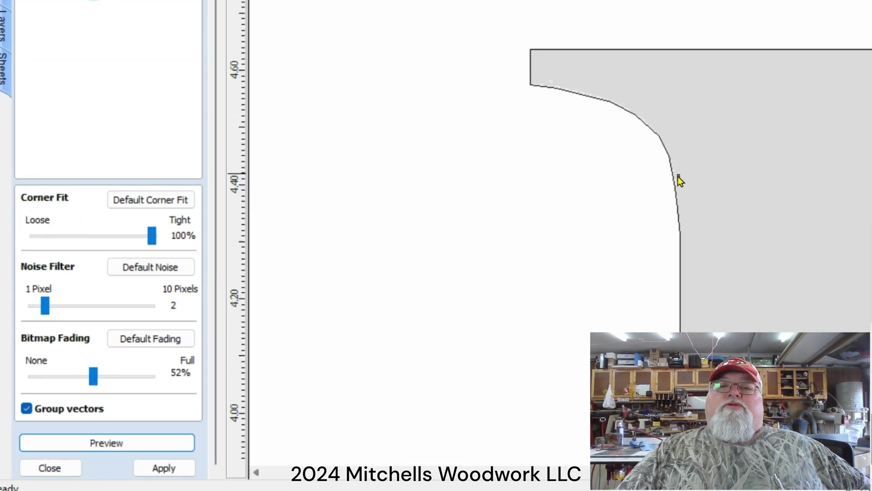
pyautogui.scroll(2, 683, 188)
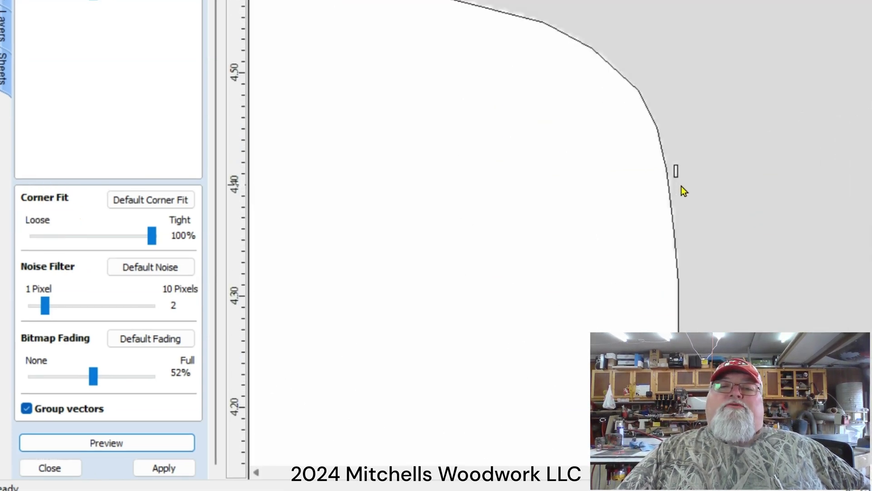
pyautogui.scroll(2, 684, 191)
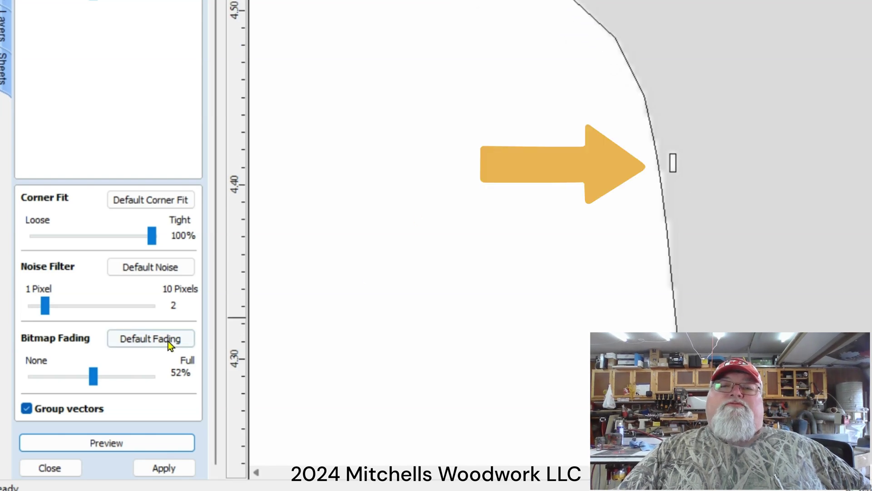
# - Set the trace's noise filter to 10 pixels, refresh the preview and recheck the H outline
pyautogui.moveTo(45, 308); pyautogui.dragTo(109, 309)
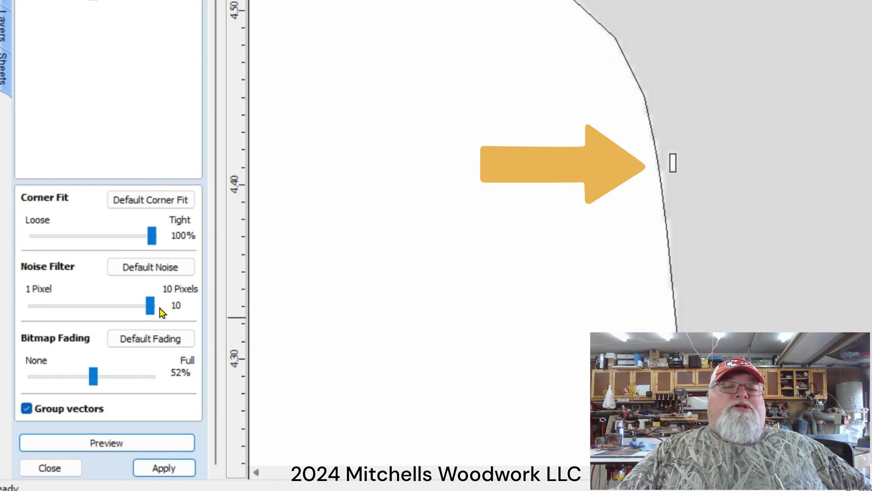
pyautogui.click(108, 447)
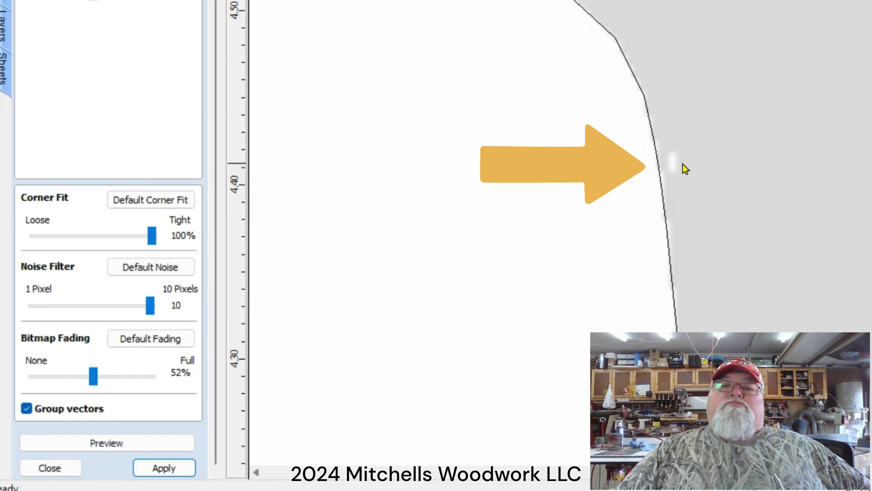
pyautogui.scroll(-4, 680, 166)
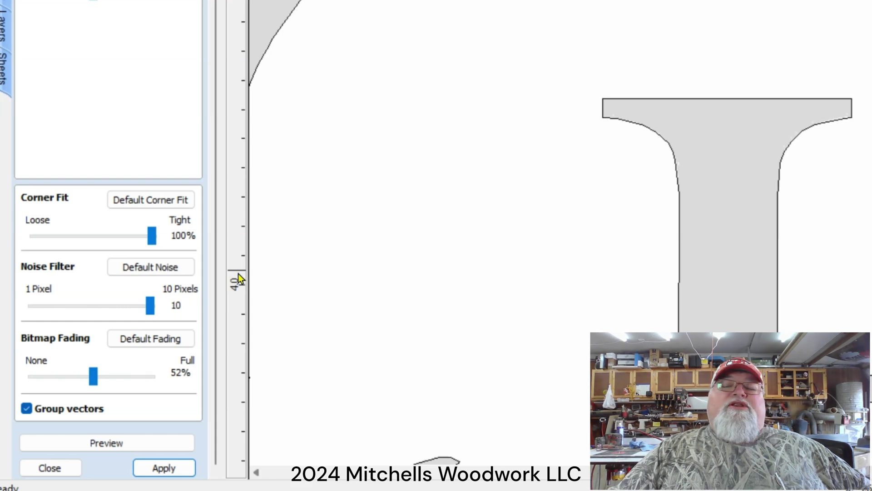
pyautogui.scroll(-3, 532, 69)
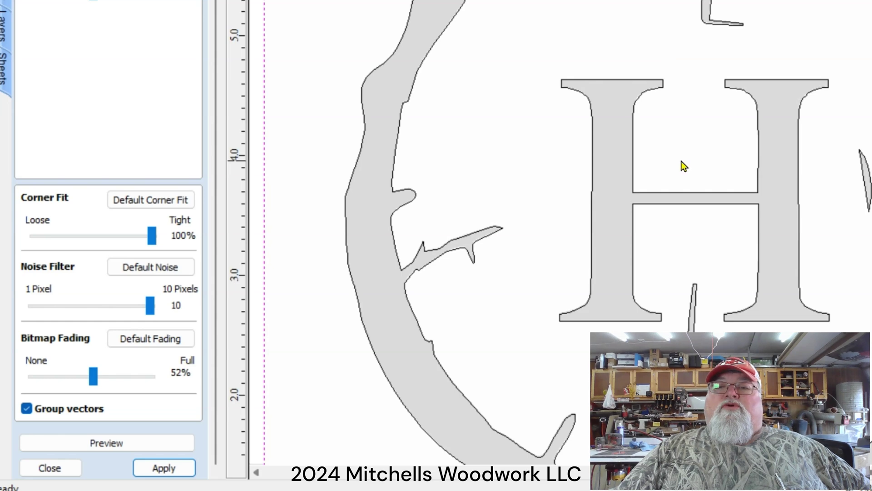
pyautogui.scroll(-1, 682, 162)
pyautogui.scroll(-1, 682, 161)
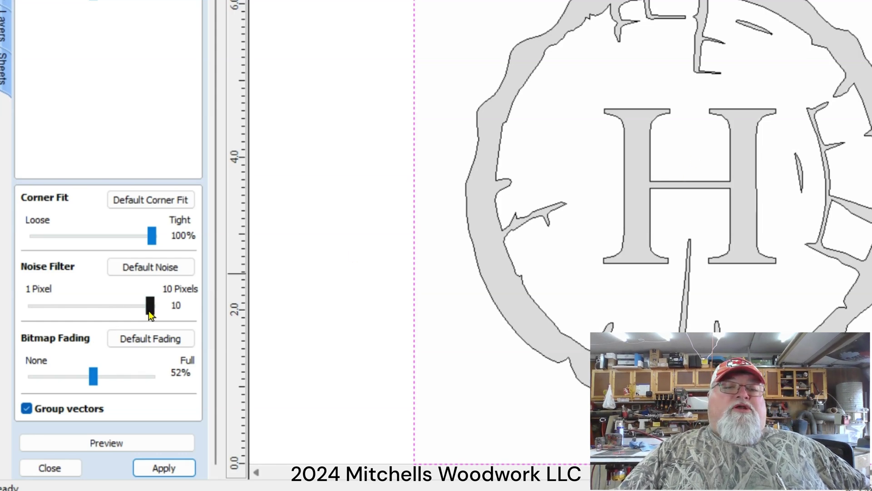
# - Apply the bitmap trace to create the logo vectors, check them by selecting them, and close the tracing tool
pyautogui.moveTo(151, 315)
pyautogui.mouseDown()
pyautogui.moveTo(53, 318)
pyautogui.moveTo(163, 312)
pyautogui.mouseUp()
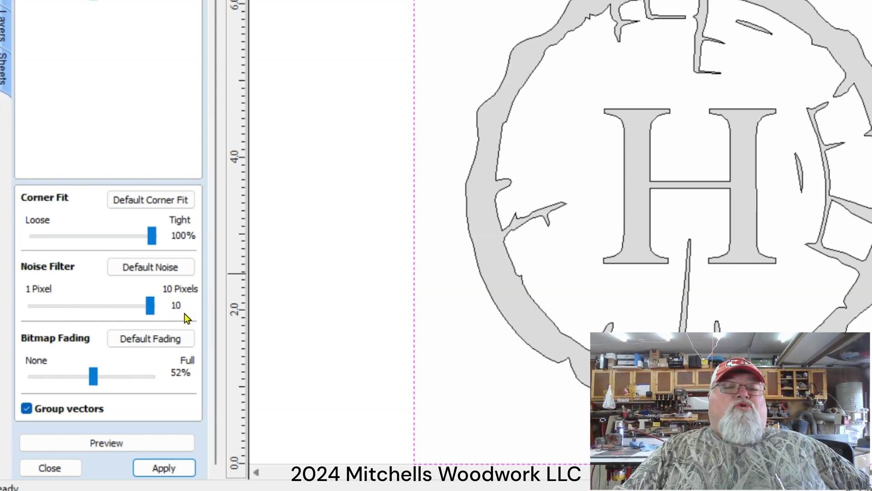
pyautogui.click(168, 466)
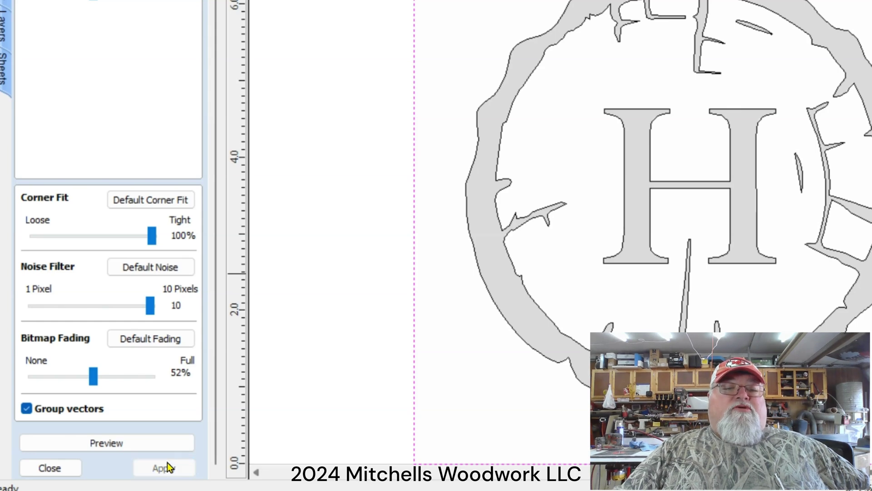
pyautogui.scroll(-5, 725, 121)
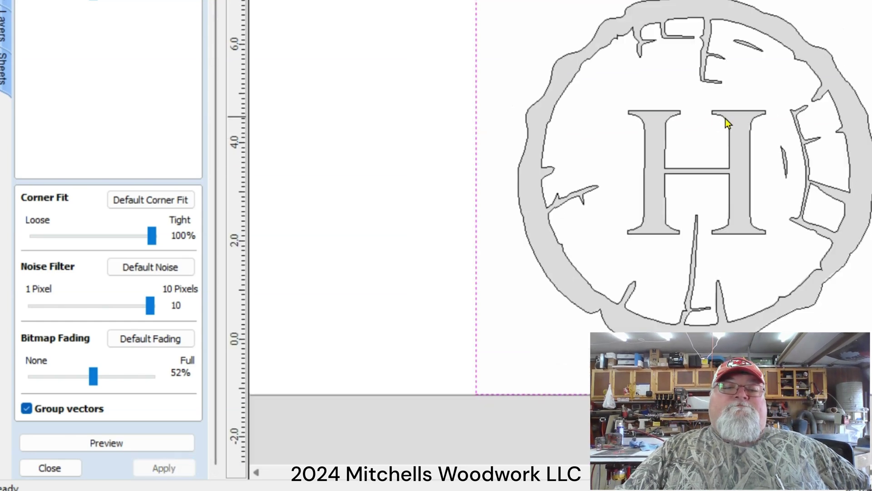
pyautogui.press('Escape')
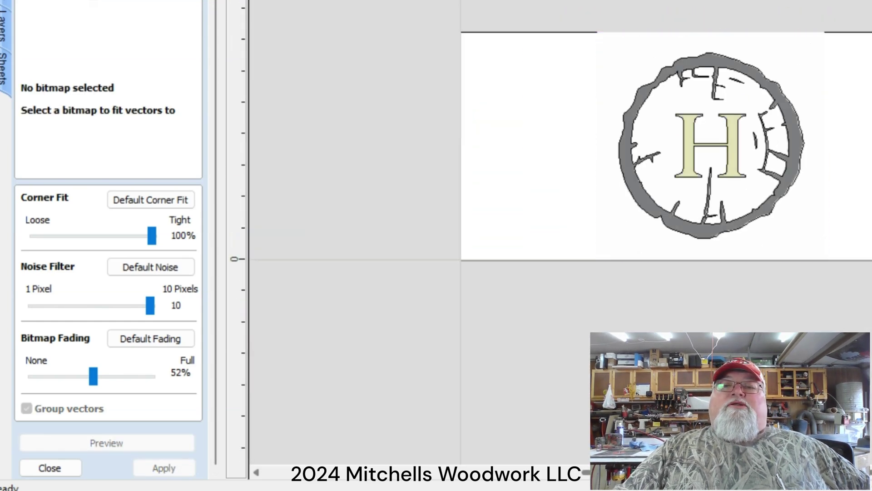
pyautogui.click(712, 182)
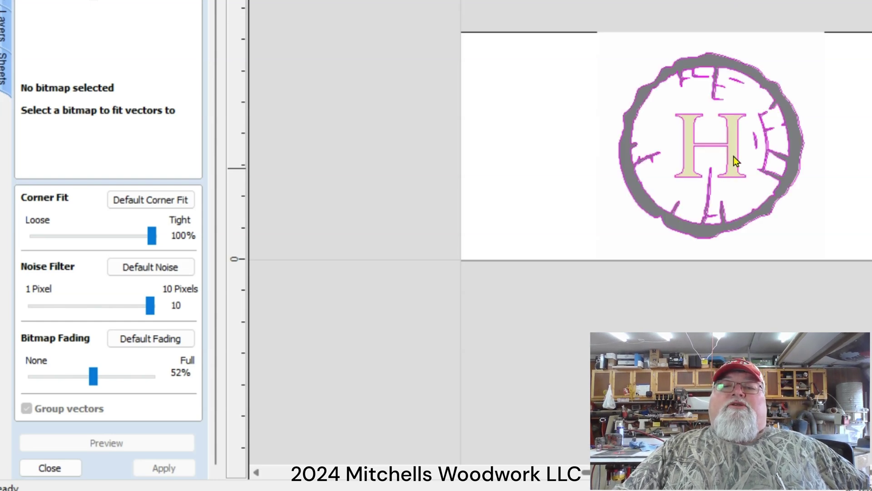
pyautogui.press('Escape')
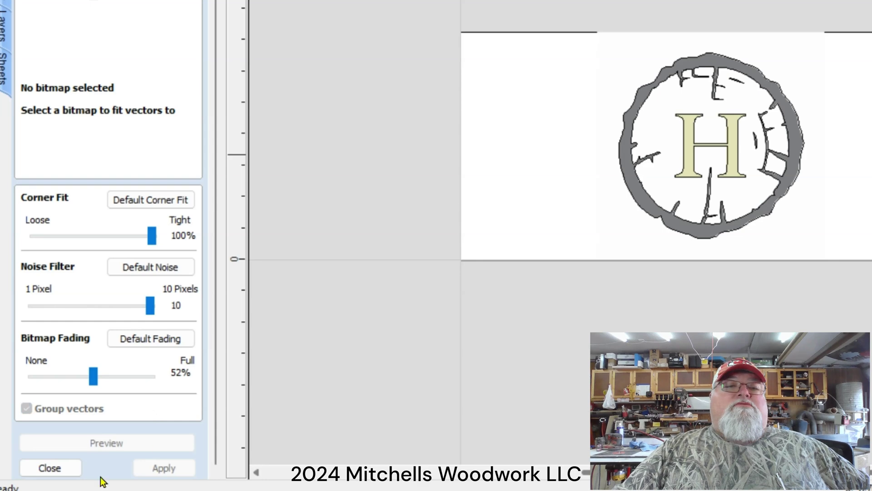
pyautogui.click(53, 468)
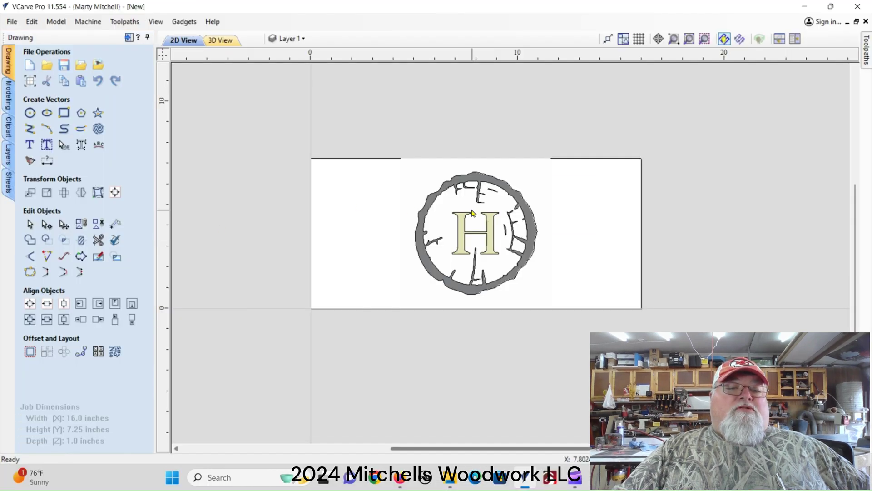
# - Move the traced logo vectors off the original image to the empty area just right of the material
pyautogui.click(707, 117)
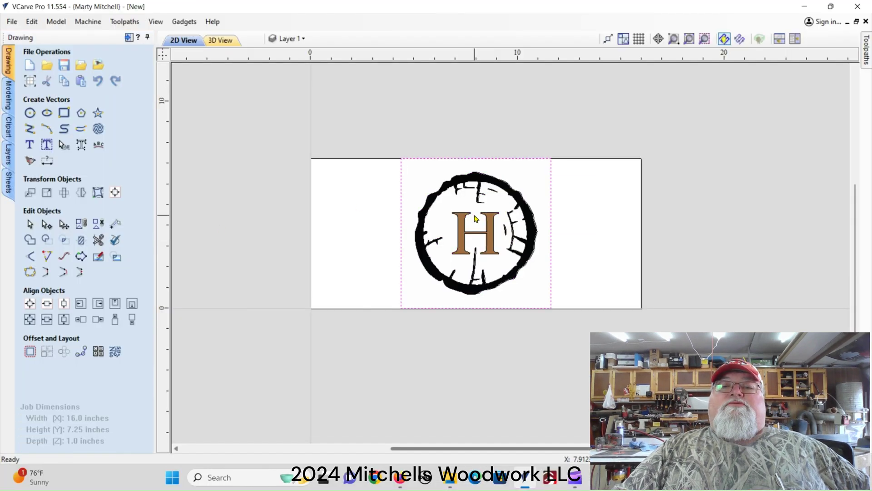
pyautogui.click(466, 219)
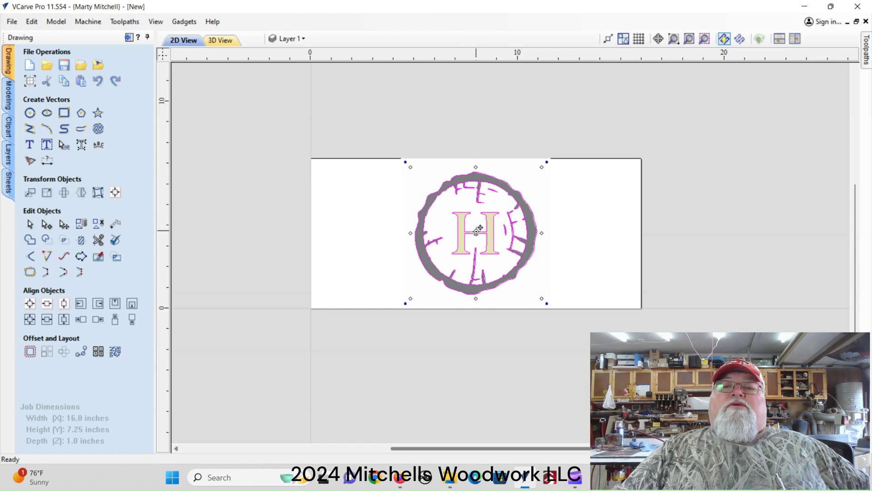
pyautogui.moveTo(477, 232); pyautogui.dragTo(709, 231)
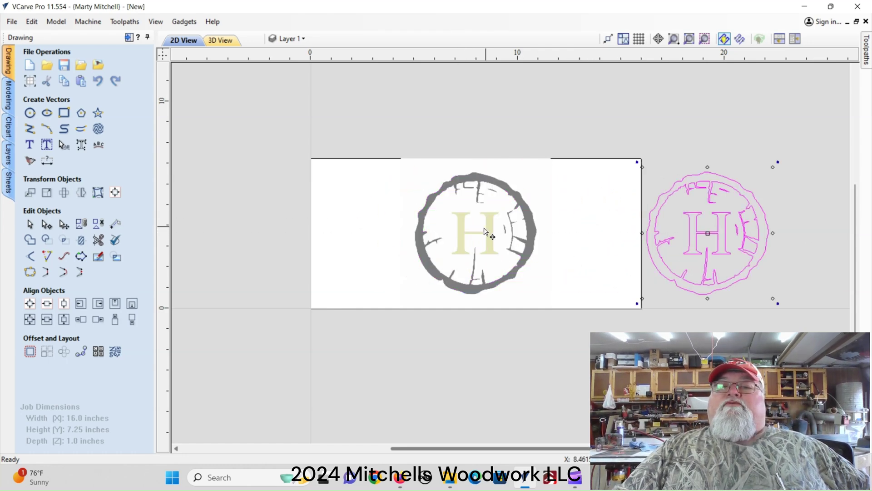
# - Delete the original H logo bitmap, keeping only the traced vectors
pyautogui.click(481, 235)
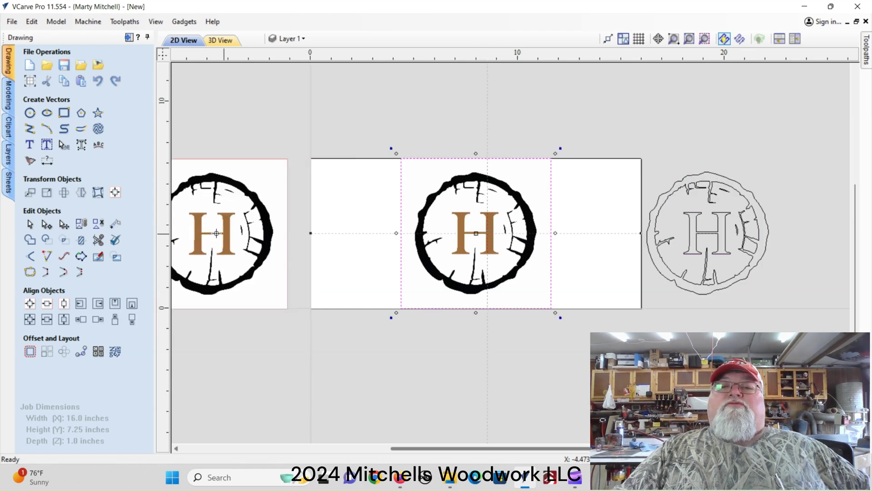
pyautogui.moveTo(474, 230); pyautogui.dragTo(69, 233)
pyautogui.press('Delete')
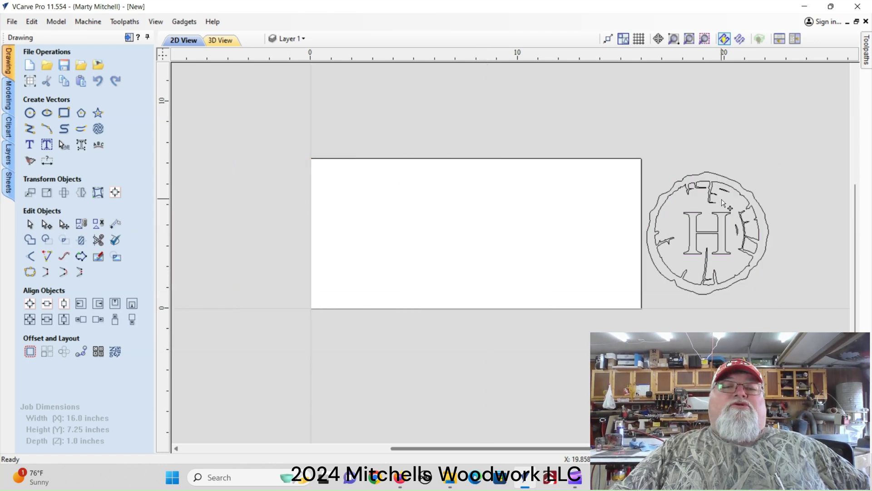
# - Move the traced H logo vectors from beside the board onto the left part of the material
pyautogui.click(718, 236)
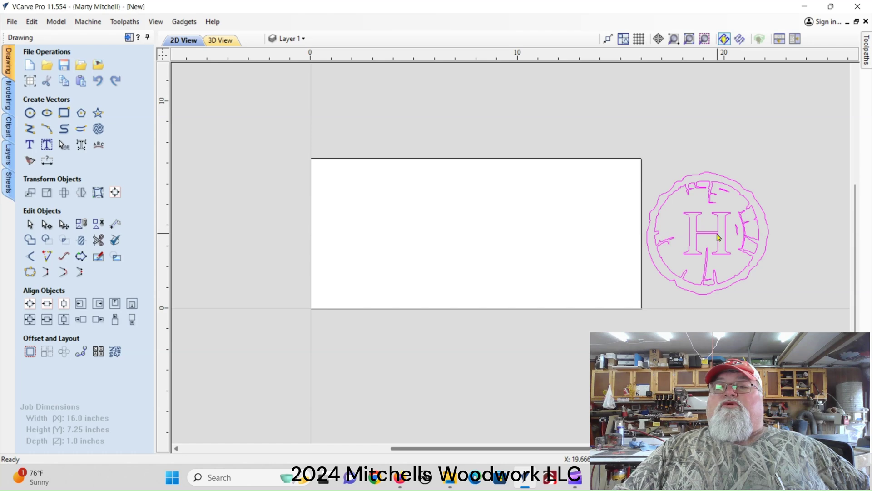
pyautogui.click(717, 234)
pyautogui.moveTo(717, 233); pyautogui.dragTo(393, 234)
pyautogui.click(482, 202)
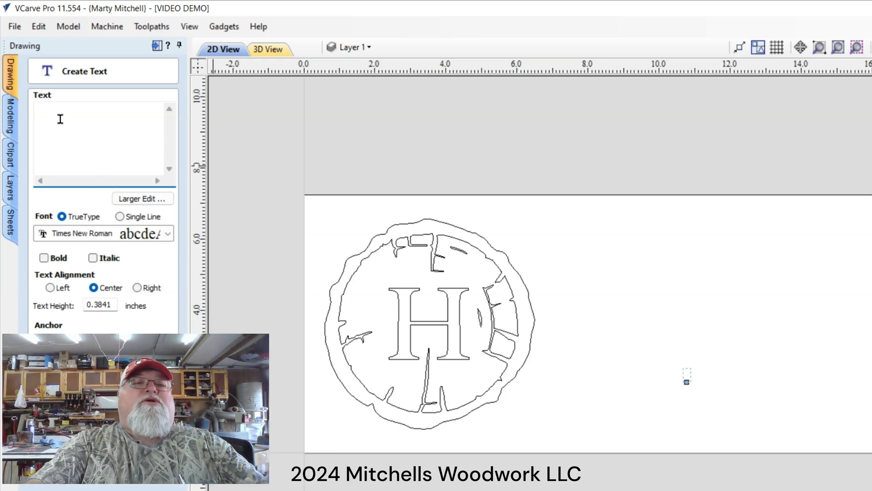
# - Create the text HARDMAN in Times New Roman with centre alignment to the right of the logo
pyautogui.write('el')
pyautogui.press('BackSpace')
pyautogui.press('BackSpace')
pyautogui.press('BackSpace')
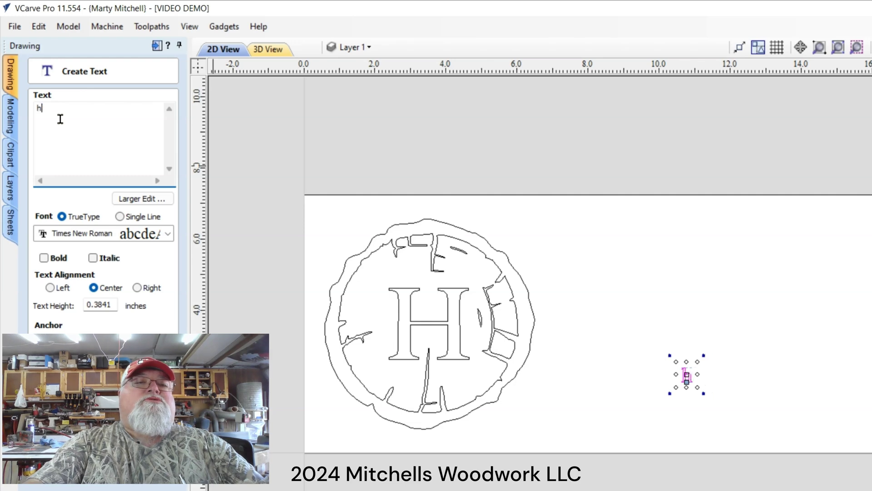
pyautogui.write('HARDMAN')
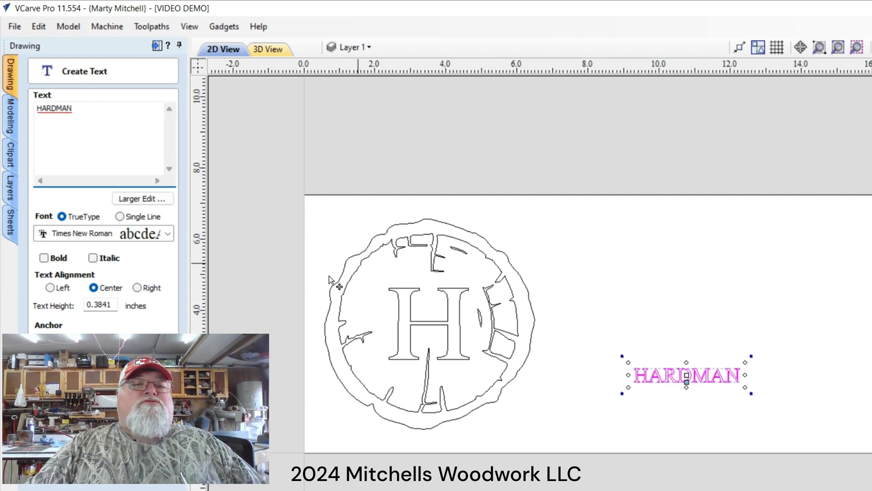
# - Set the HARDMAN text height to 1 inch and move the text up beside the upper part of the logo
pyautogui.doubleClick(114, 304)
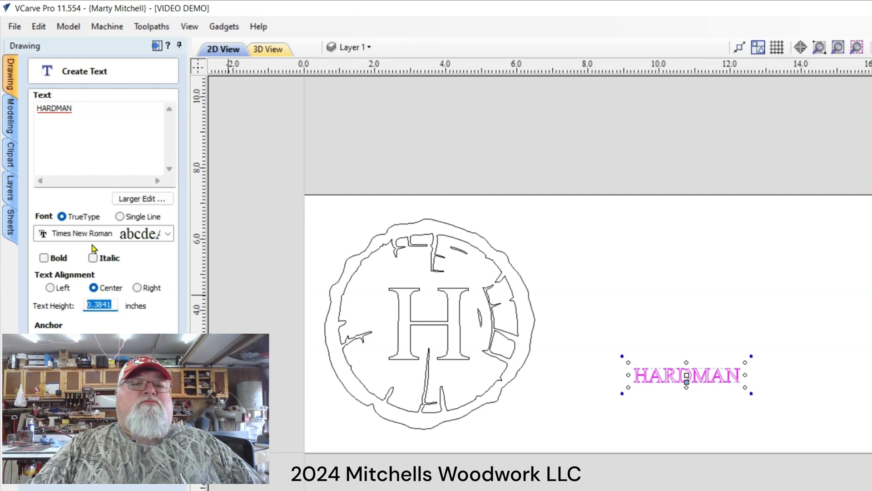
pyautogui.write('1')
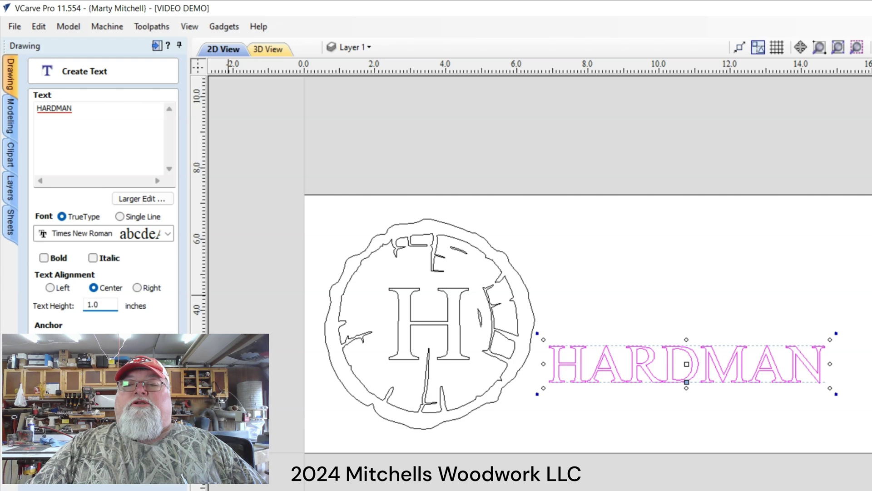
pyautogui.press('Escape')
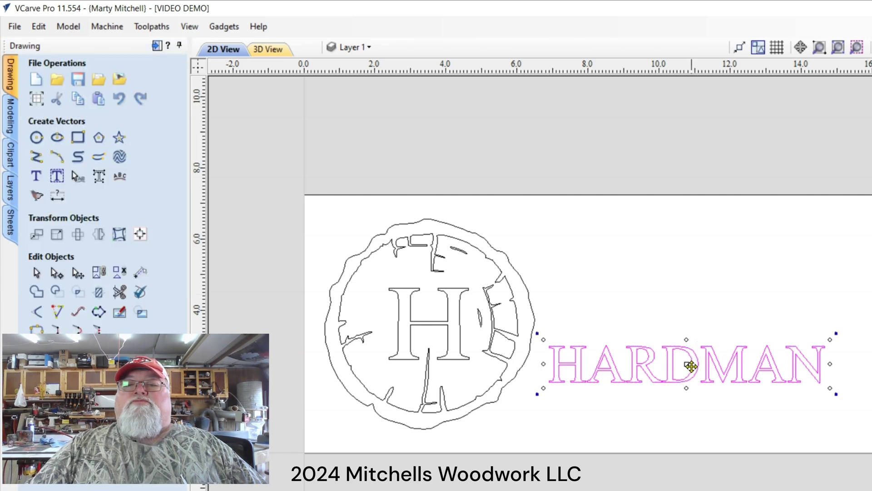
pyautogui.moveTo(691, 366); pyautogui.dragTo(704, 275)
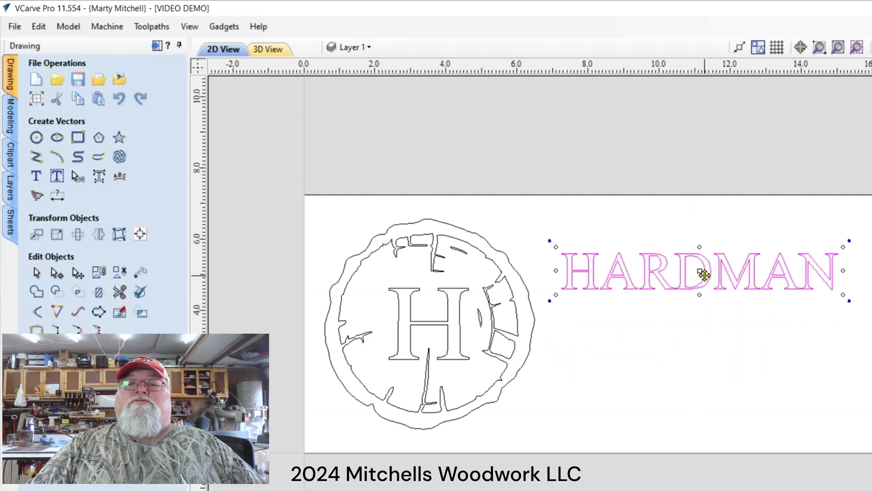
pyautogui.click(711, 315)
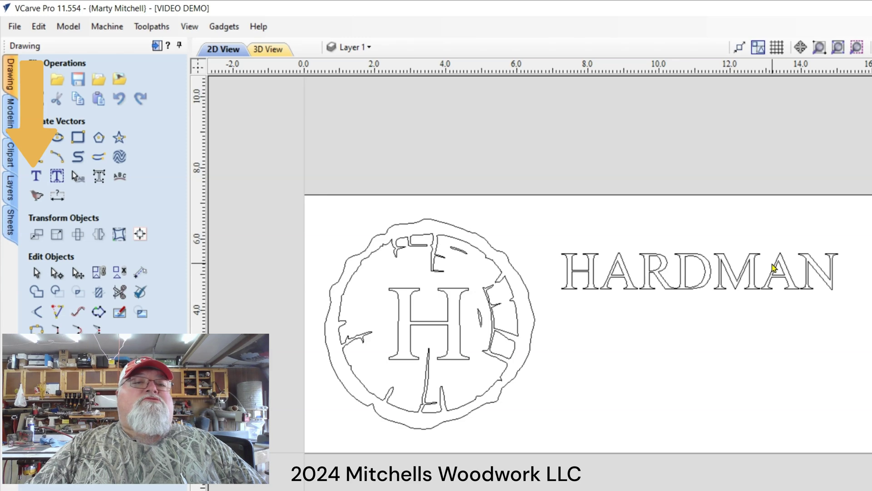
# - Create a second Times New Roman text, WOODWORKING, with a text height of 0.5 inches
pyautogui.click(43, 179)
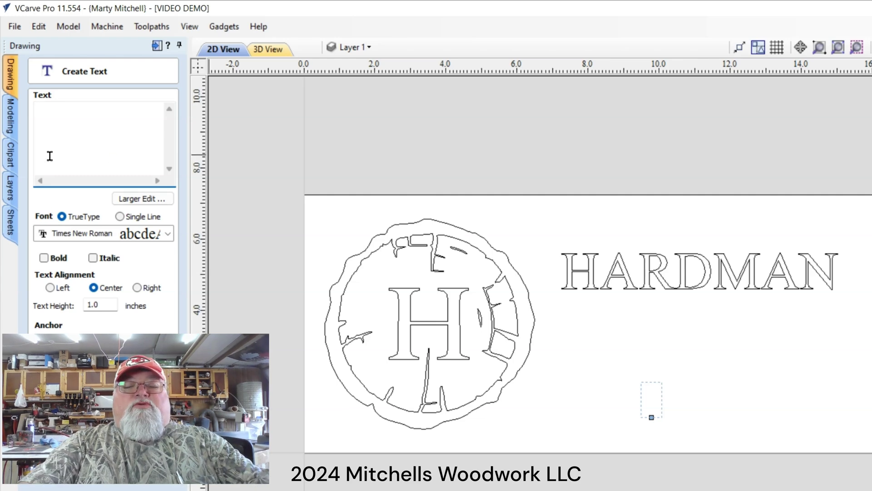
pyautogui.write('WO')
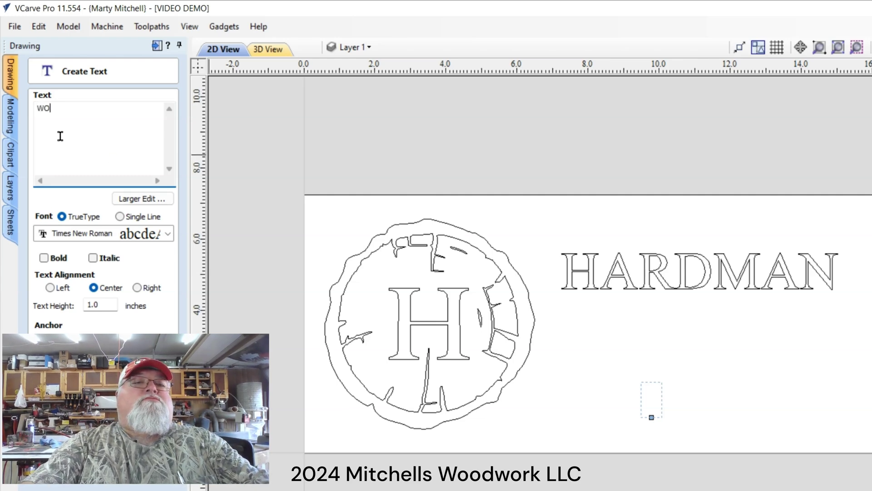
pyautogui.write('ODWORKING')
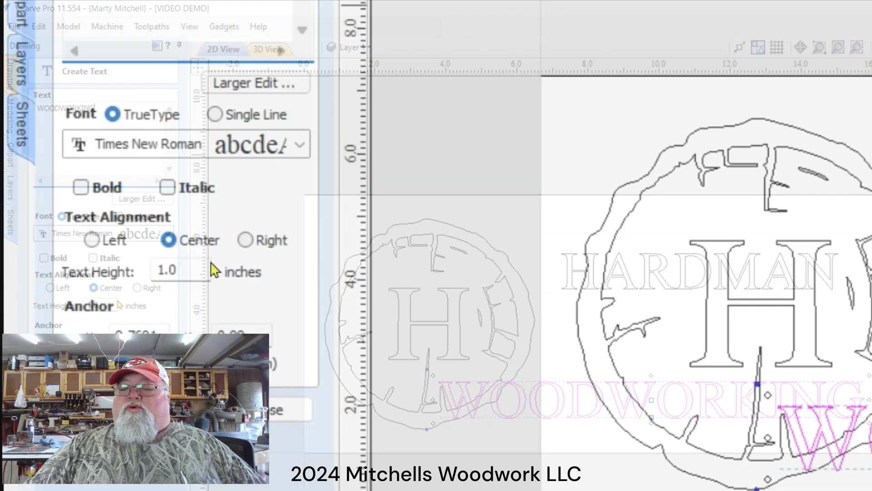
pyautogui.doubleClick(108, 304)
pyautogui.write('.5')
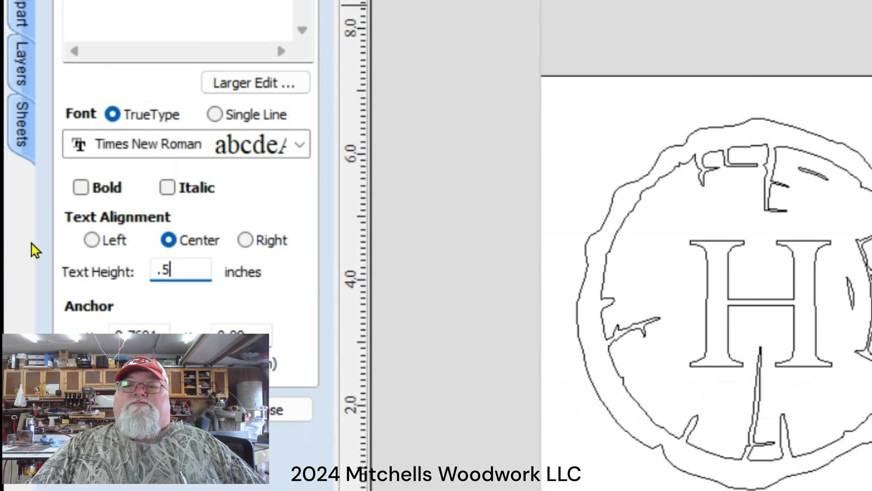
pyautogui.press('Tab')
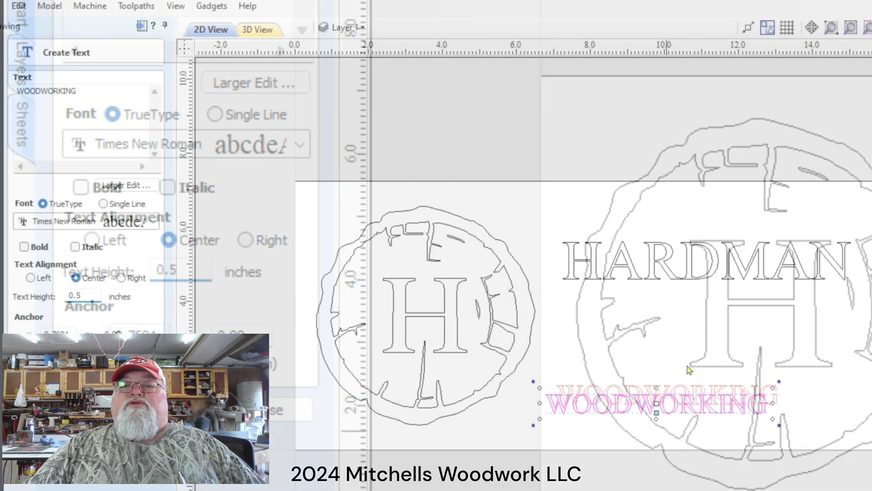
# - Move the WOODWORKING text directly beneath HARDMAN, roughly centred under it
pyautogui.moveTo(708, 304); pyautogui.dragTo(707, 295)
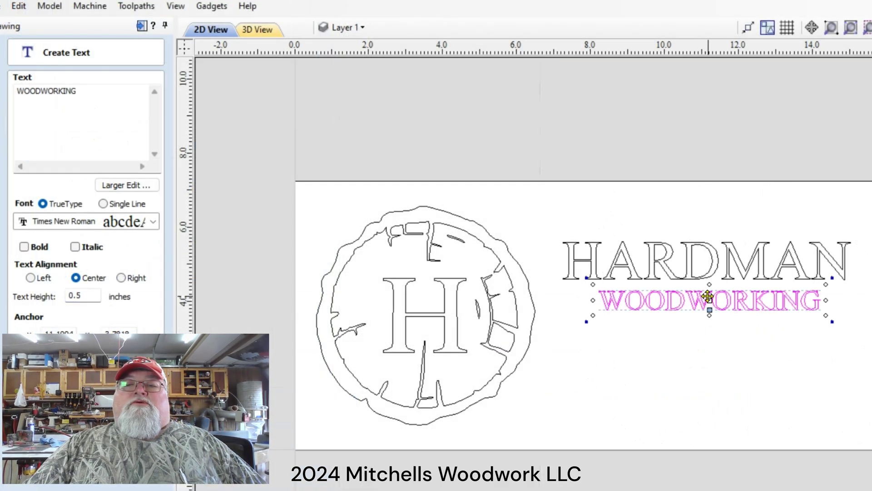
pyautogui.click(706, 350)
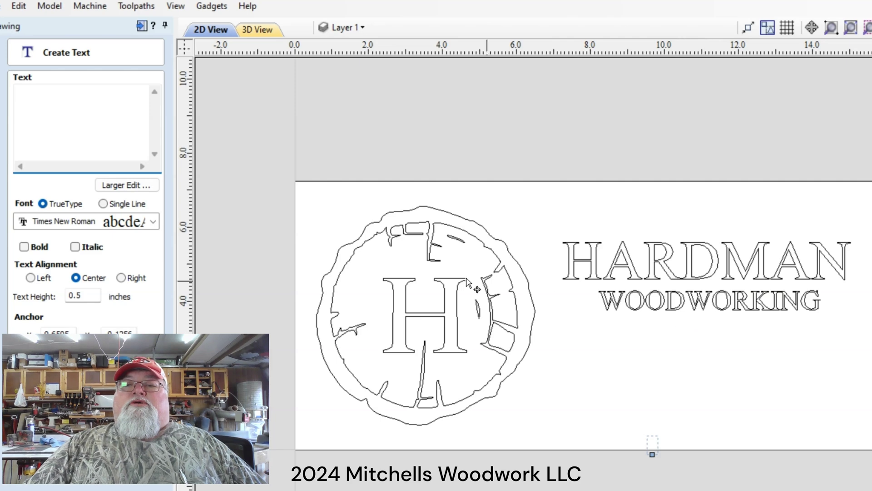
pyautogui.click(659, 301)
pyautogui.click(710, 340)
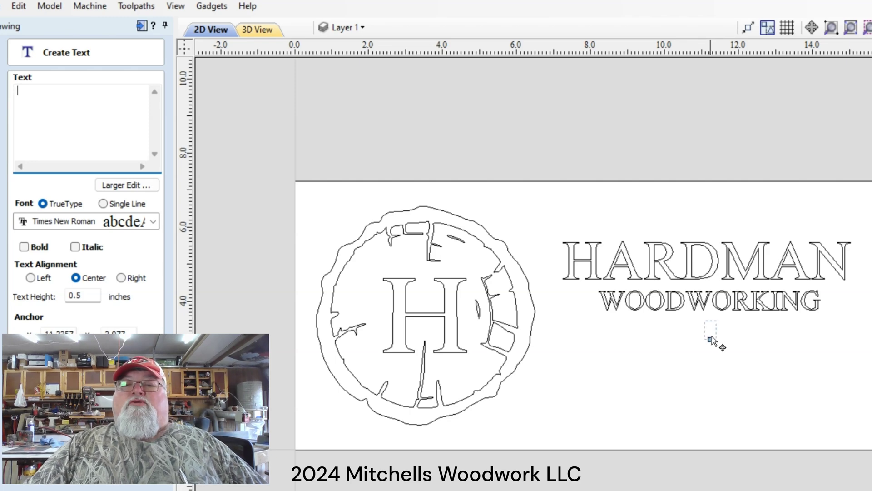
pyautogui.click(708, 299)
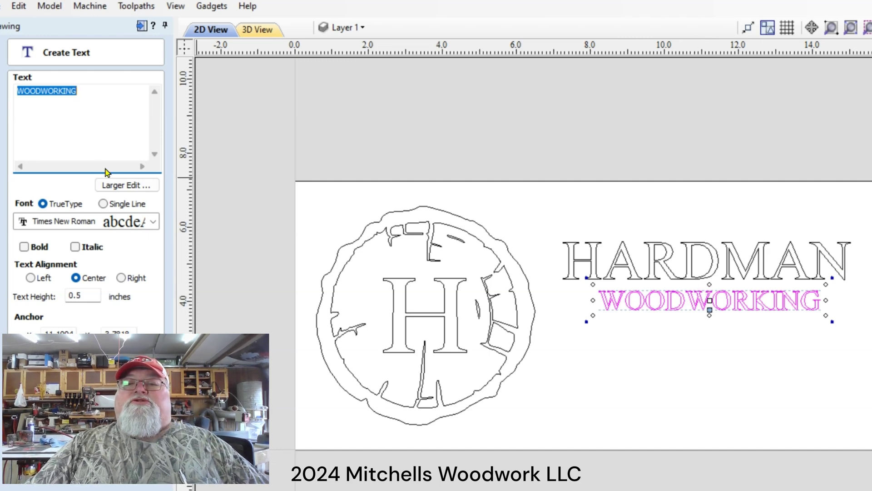
# - Create a third text line reading Est. 2020 and move it below WOODWORKING
pyautogui.click(658, 334)
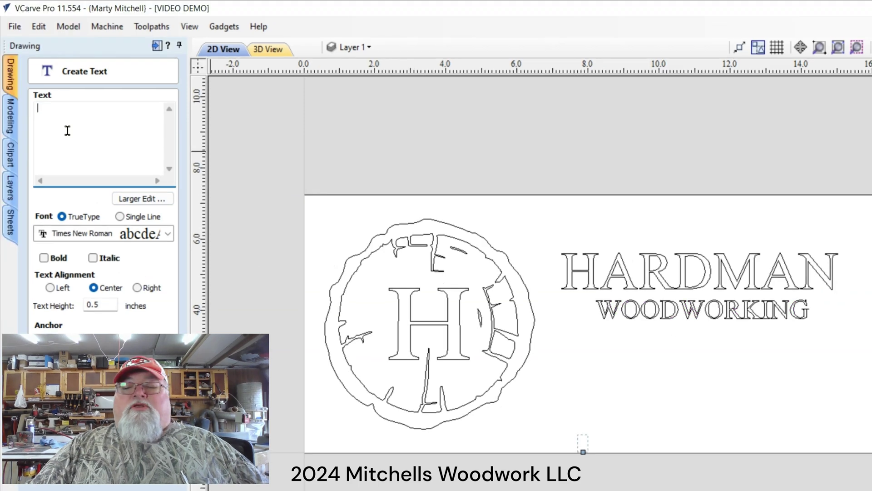
pyautogui.write('eff')
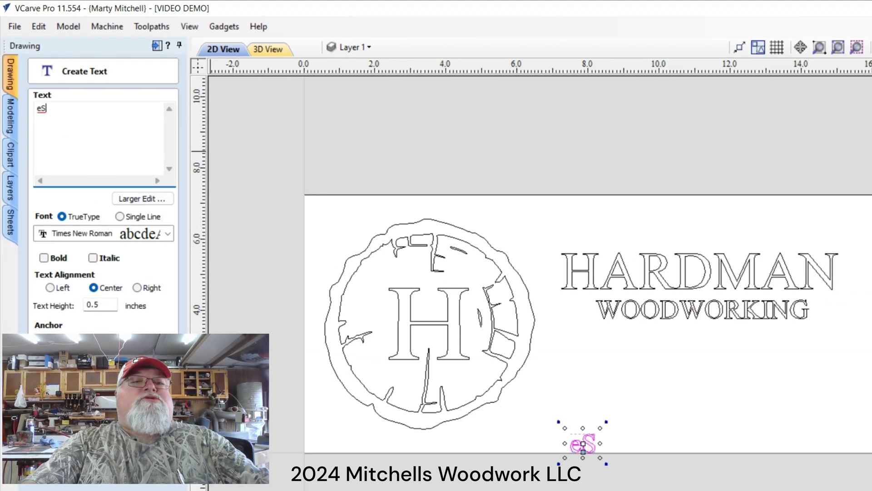
pyautogui.press('BackSpace')
pyautogui.press('BackSpace')
pyautogui.press('BackSpace')
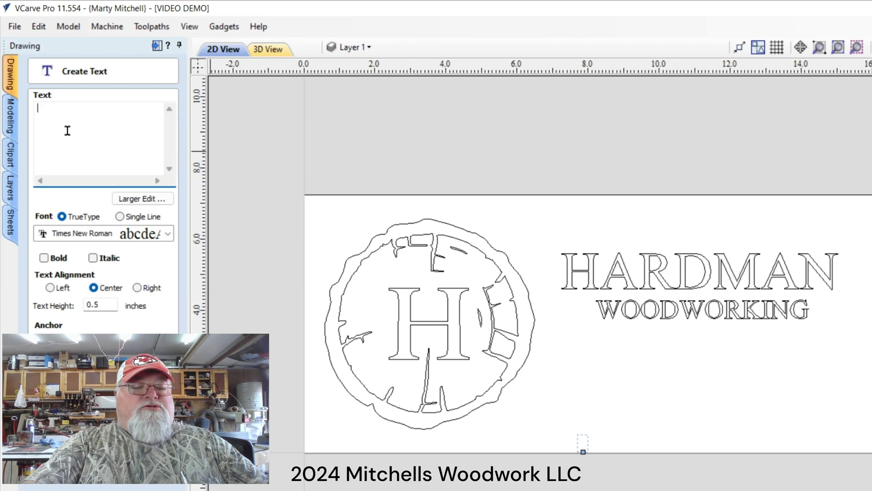
pyautogui.write('Est')
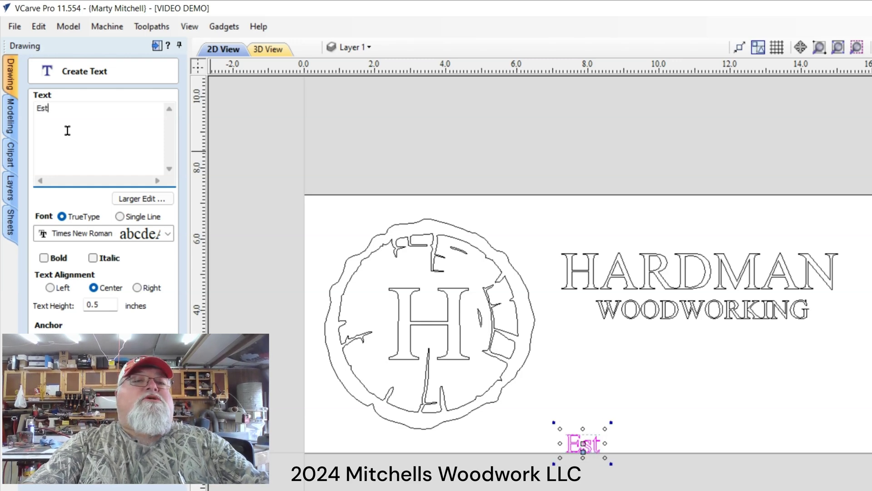
pyautogui.write('. 2020')
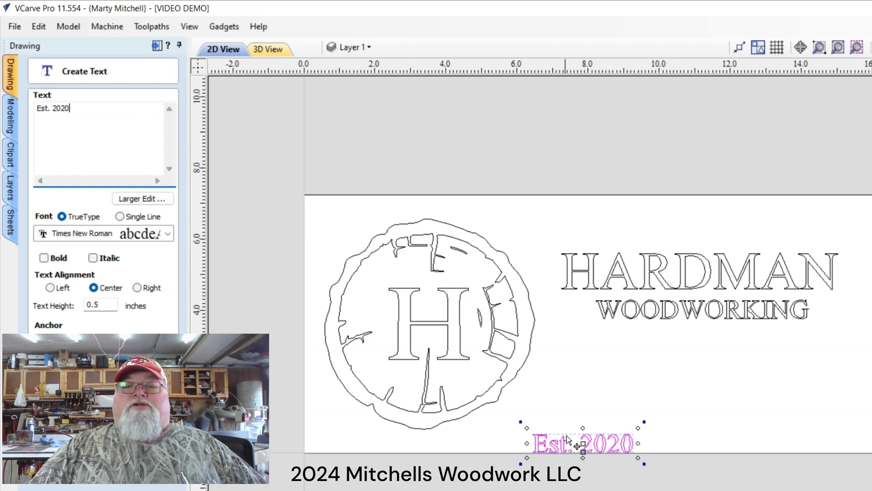
pyautogui.moveTo(586, 441); pyautogui.dragTo(695, 341)
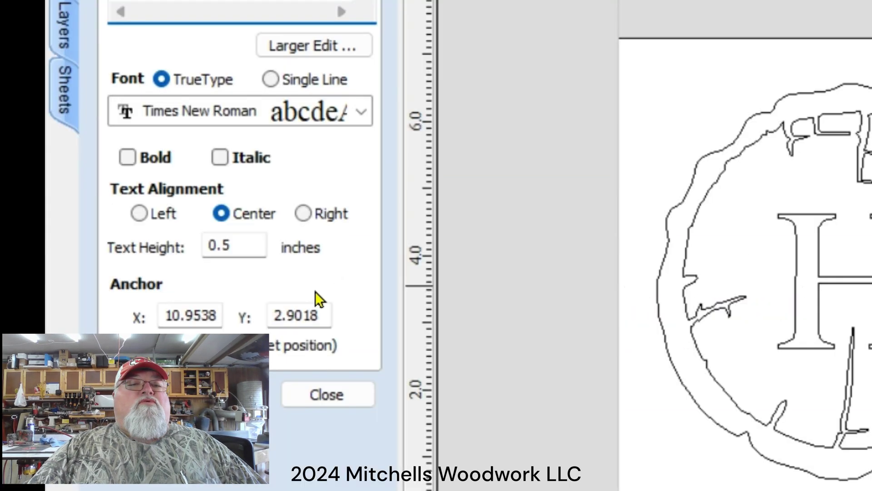
# - Set the Est. 2020 text height to 0.4 inches and close the text tool
pyautogui.click(259, 245)
pyautogui.press('BackSpace')
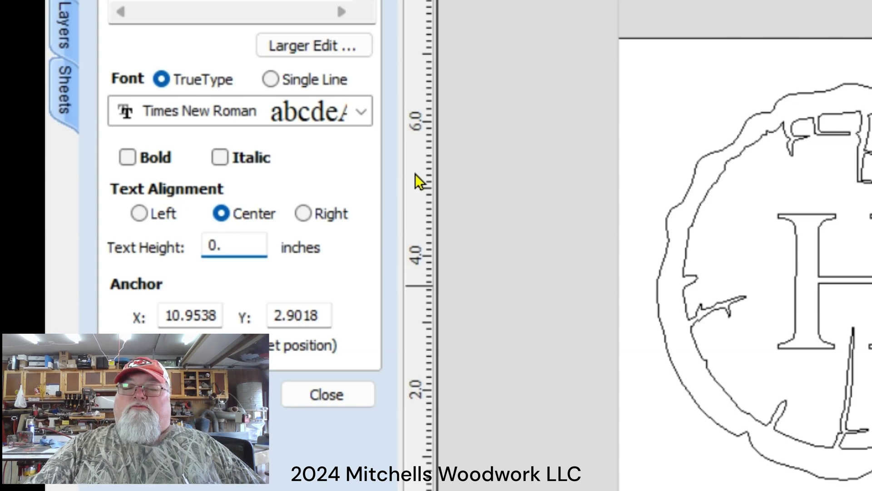
pyautogui.write('4')
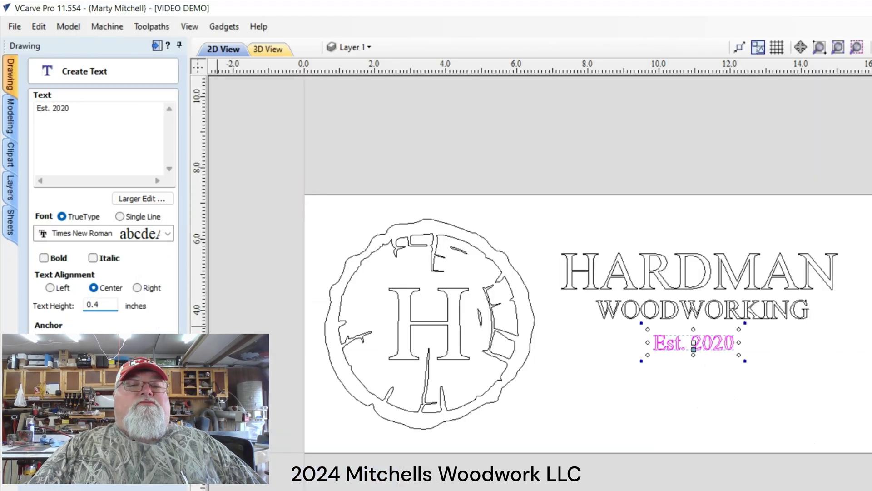
pyautogui.click(777, 254)
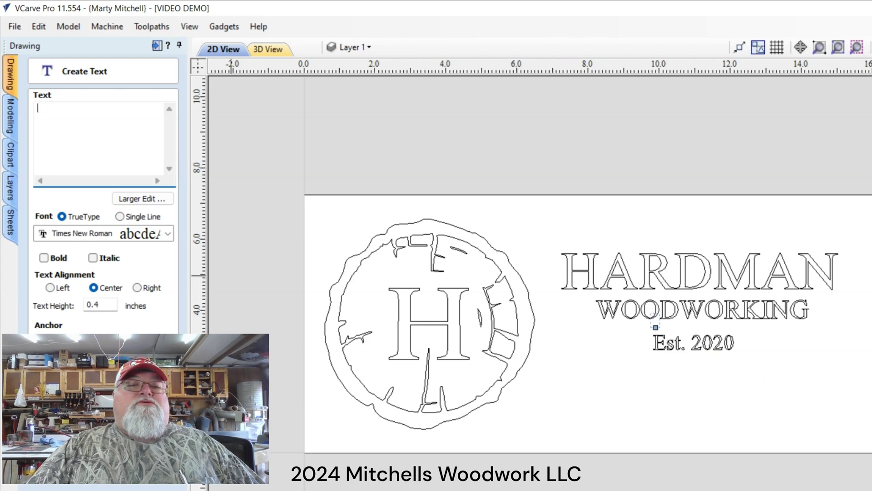
pyautogui.press('Escape')
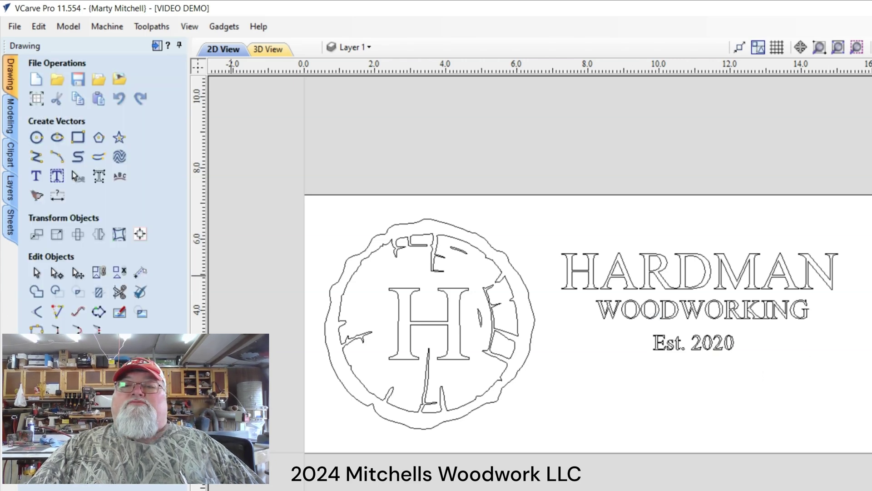
# - Centre the three text lines horizontally on each other and vertically within the material, and close the alignment tools
pyautogui.moveTo(785, 395); pyautogui.dragTo(609, 250)
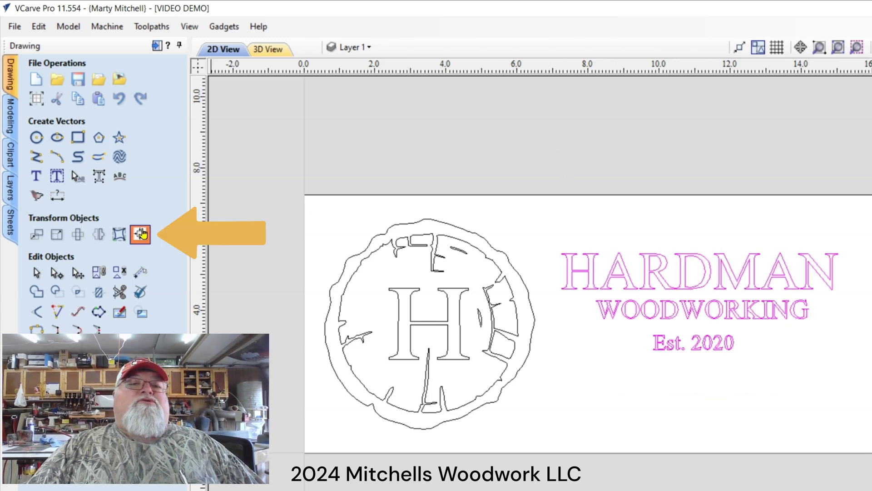
pyautogui.click(140, 233)
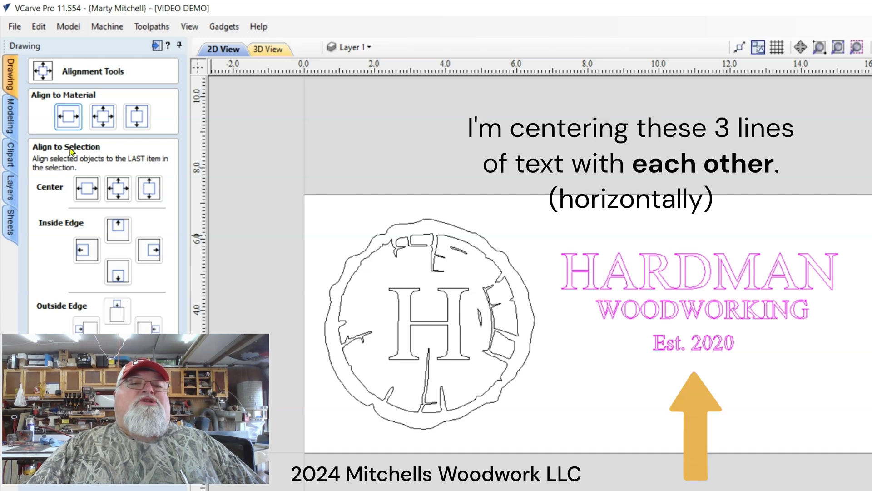
pyautogui.click(86, 193)
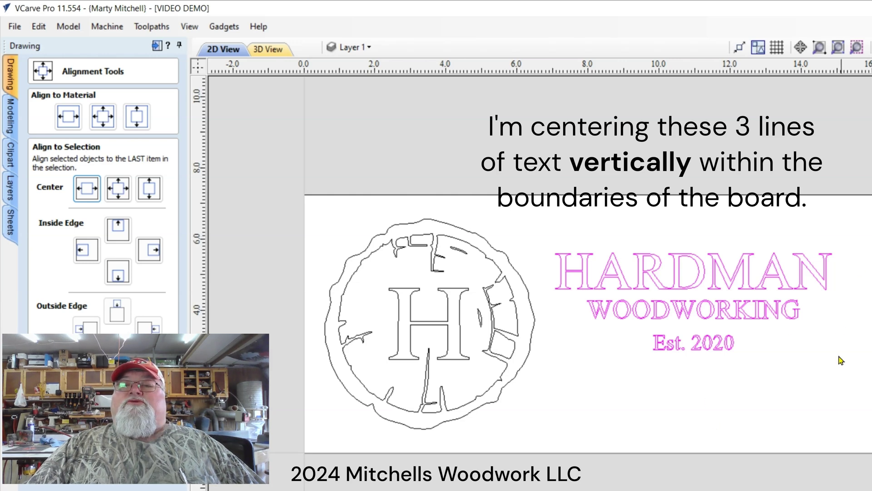
pyautogui.click(137, 119)
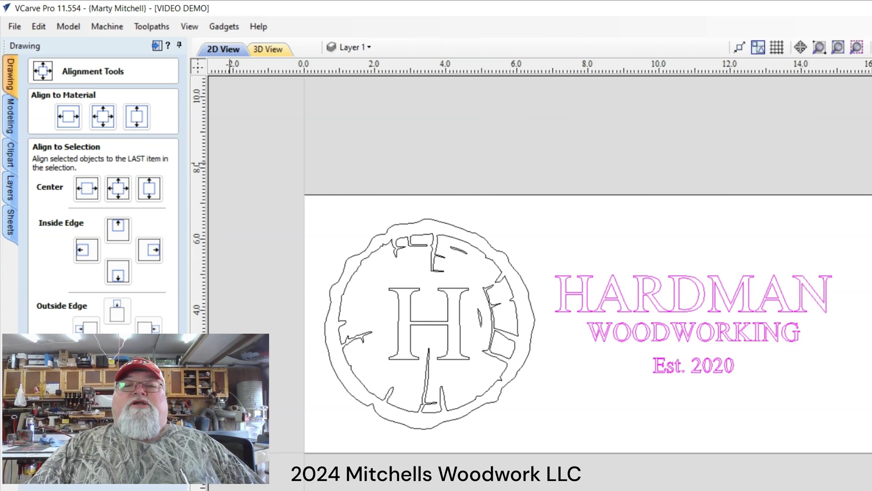
pyautogui.press('Escape')
pyautogui.click(608, 423)
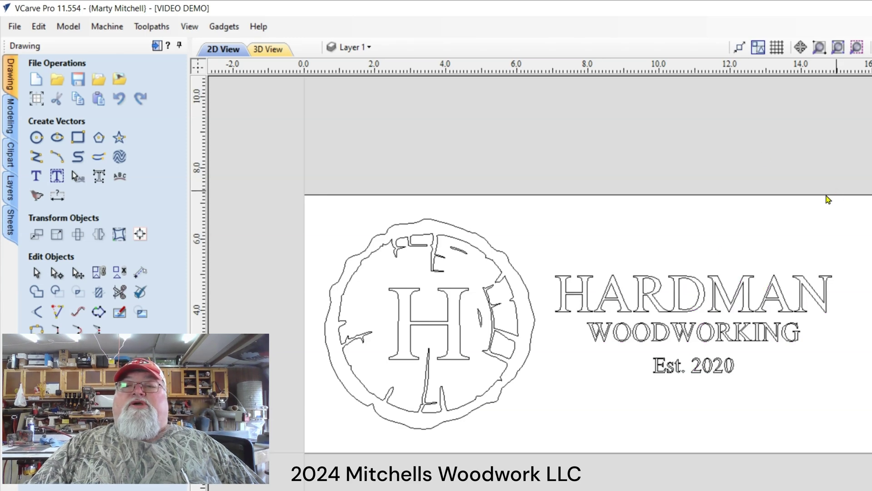
# - Enlarge the H logo proportionally about its centre so it nearly fills the board's height
pyautogui.click(512, 378)
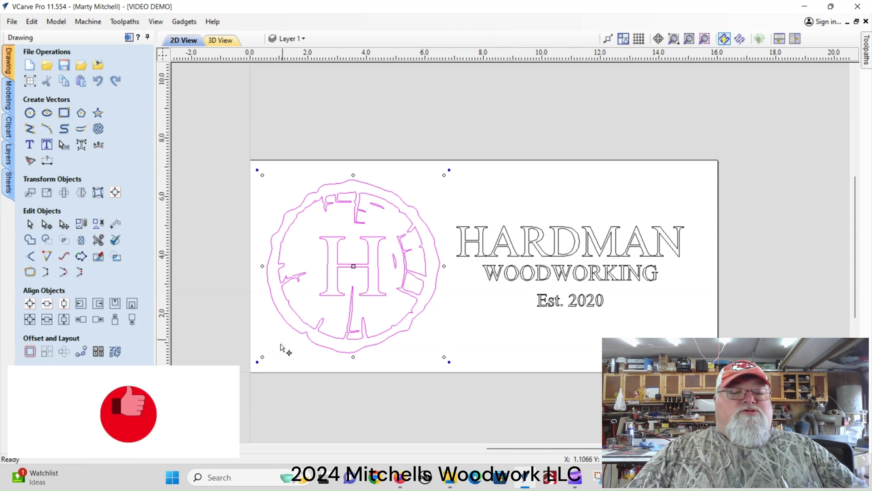
pyautogui.moveTo(263, 358); pyautogui.dragTo(250, 368)
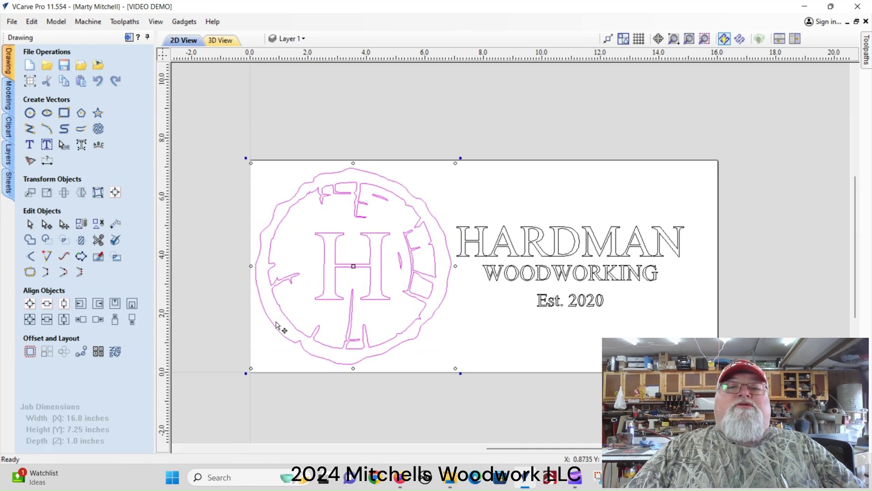
# - Shrink the H logo proportionally about its centre to about 6.37 by 6.38 inches and deselect it
pyautogui.moveTo(252, 367); pyautogui.dragTo(261, 363)
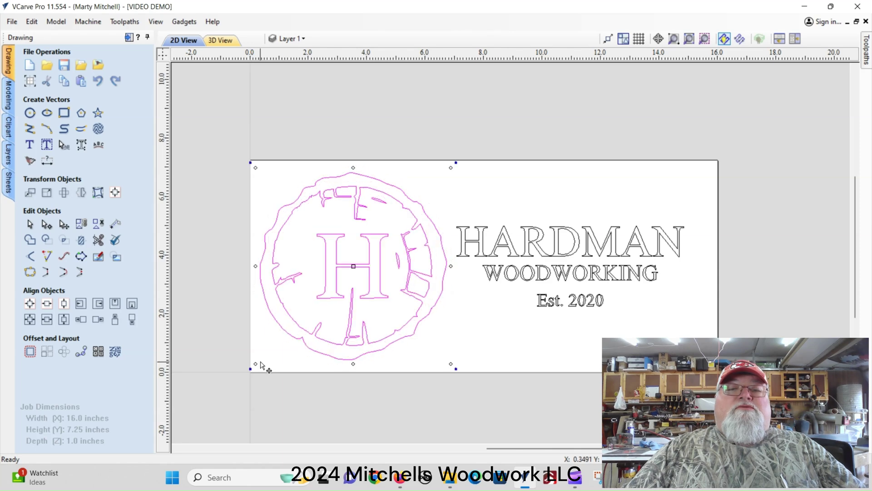
pyautogui.click(601, 199)
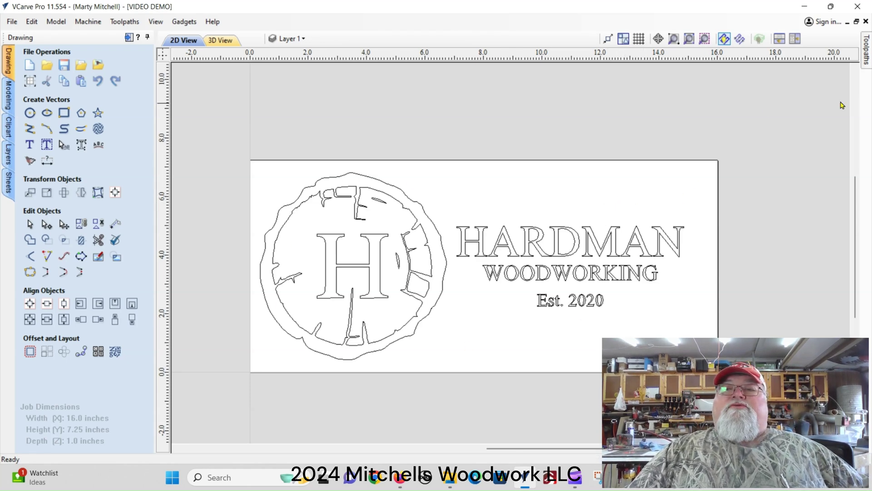
# - Open the toolpath operations, keep them pinned open beside the drawing, and bring the whole board into view
pyautogui.click(866, 51)
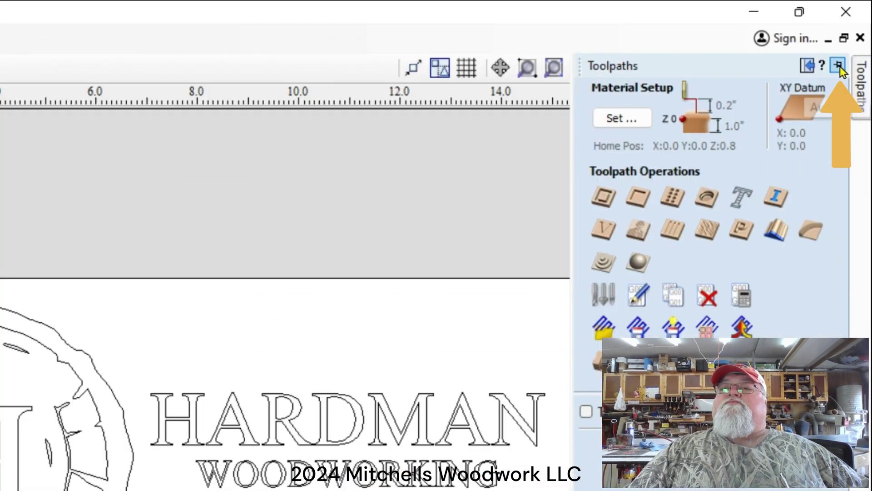
pyautogui.click(838, 65)
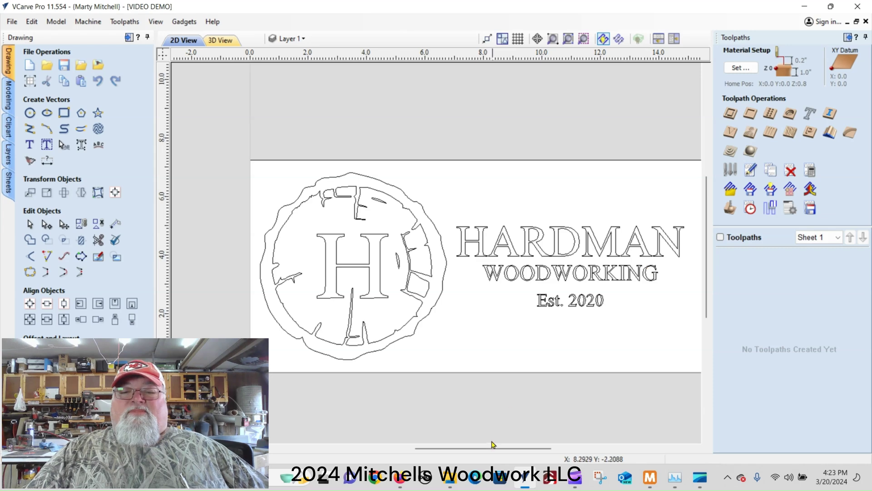
pyautogui.moveTo(492, 448); pyautogui.dragTo(505, 458)
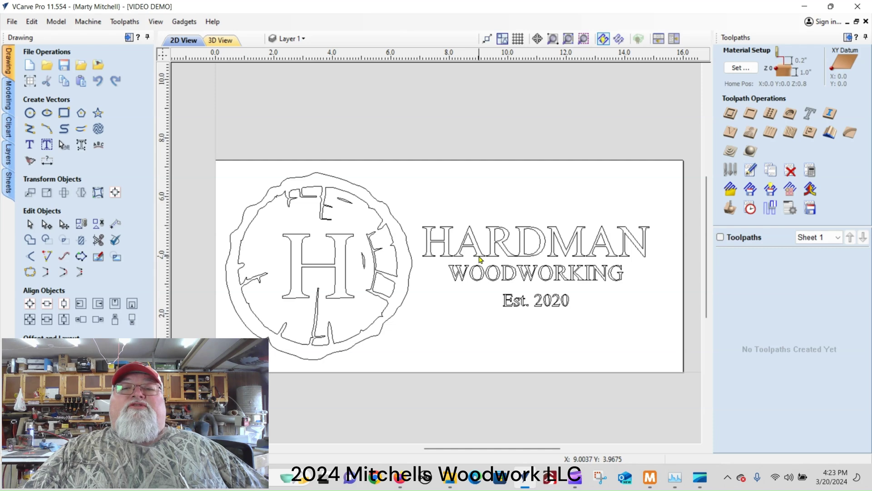
# - Ungroup the H logo into its separate vectors and clear the selection
pyautogui.click(375, 216)
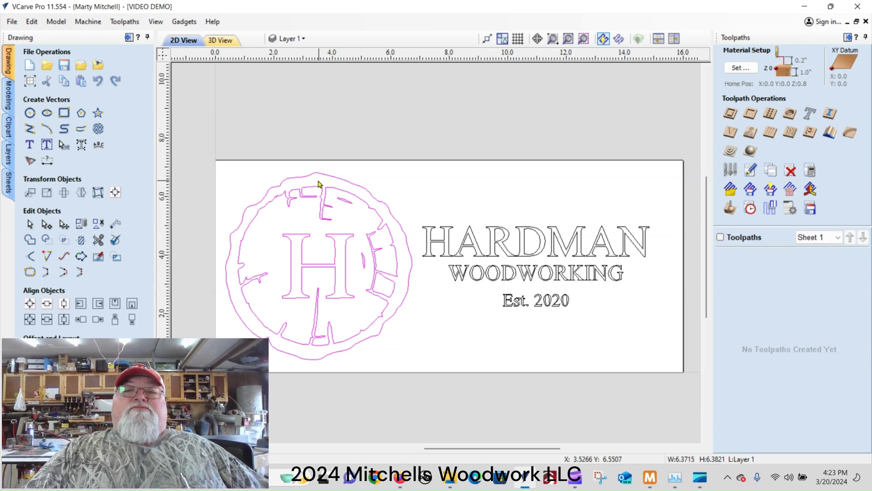
pyautogui.click(455, 204)
pyautogui.moveTo(598, 341); pyautogui.dragTo(511, 217)
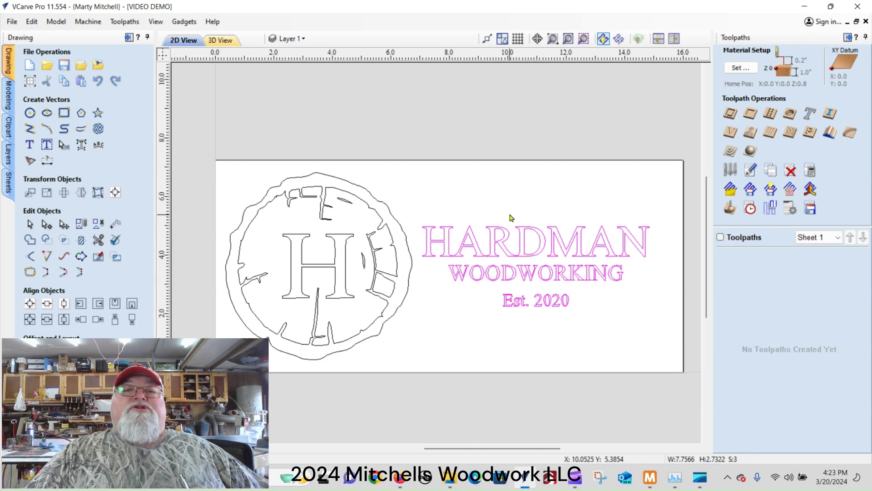
pyautogui.click(347, 266)
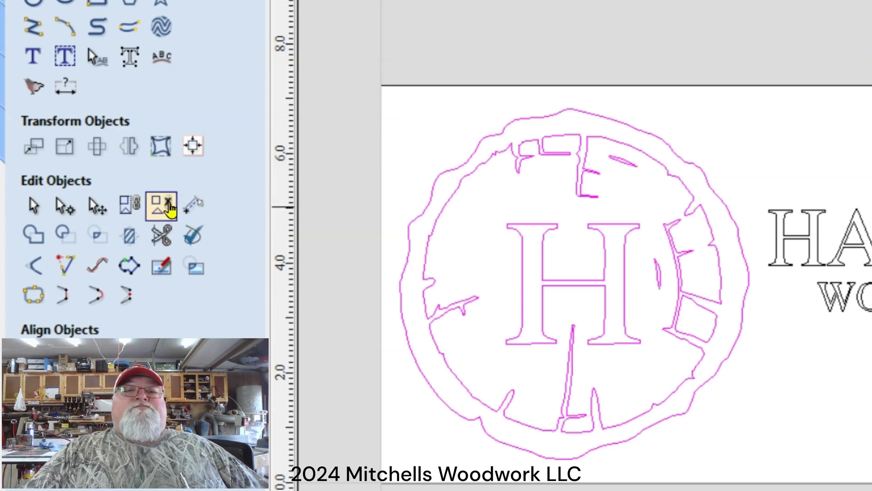
pyautogui.hotkey('ctrl', 'a')
pyautogui.click(743, 50)
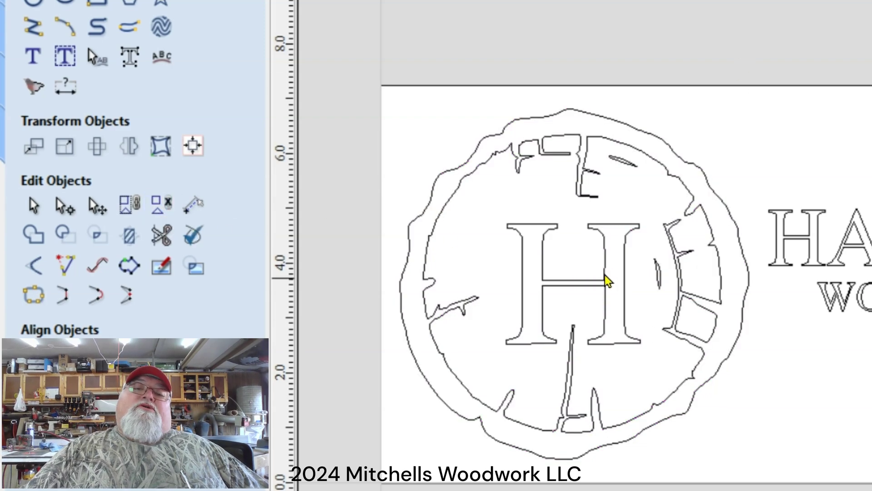
# - Group the inner letter H of the logo with the three text lines
pyautogui.click(624, 271)
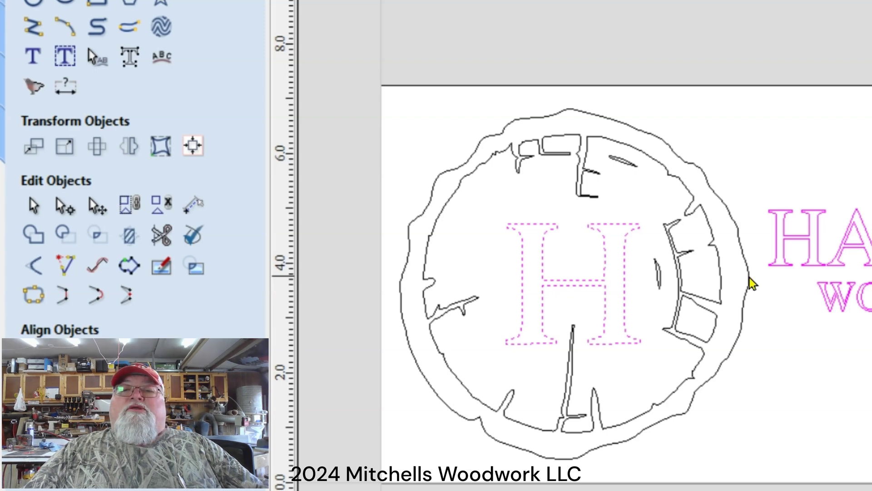
pyautogui.press('Escape')
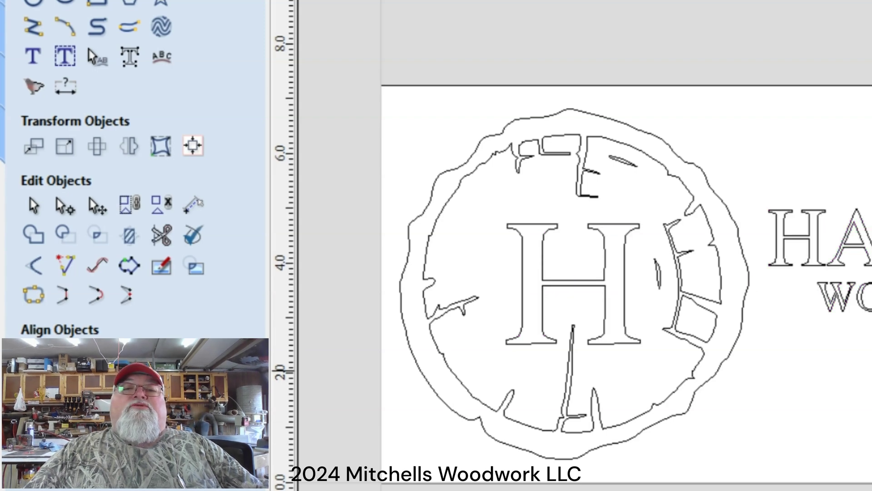
pyautogui.click(623, 280)
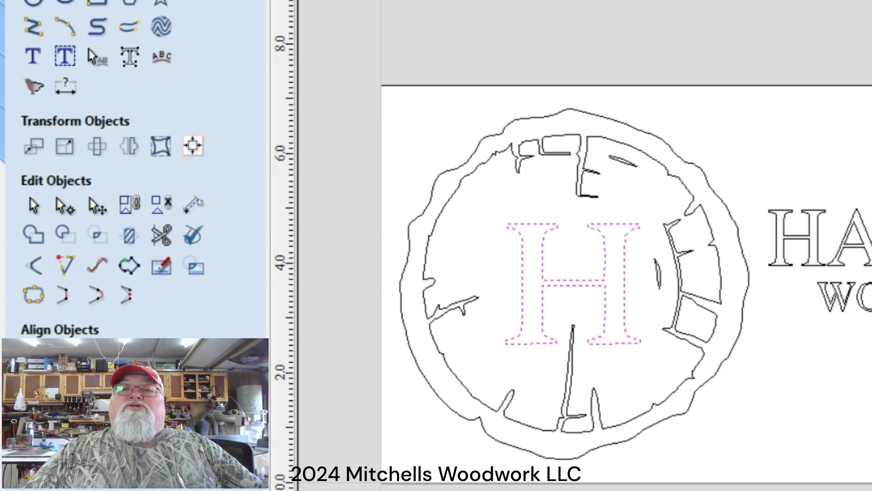
pyautogui.keyDown('shift'); pyautogui.click(865, 164); pyautogui.keyUp('shift')
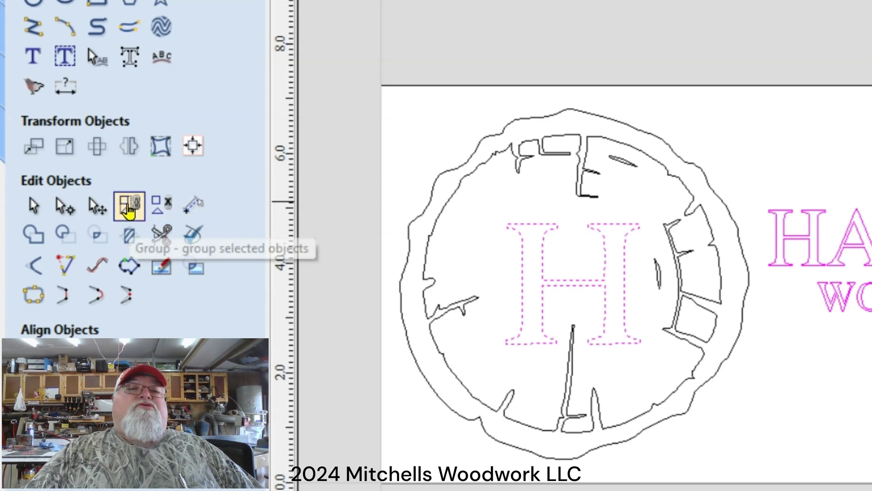
pyautogui.click(129, 211)
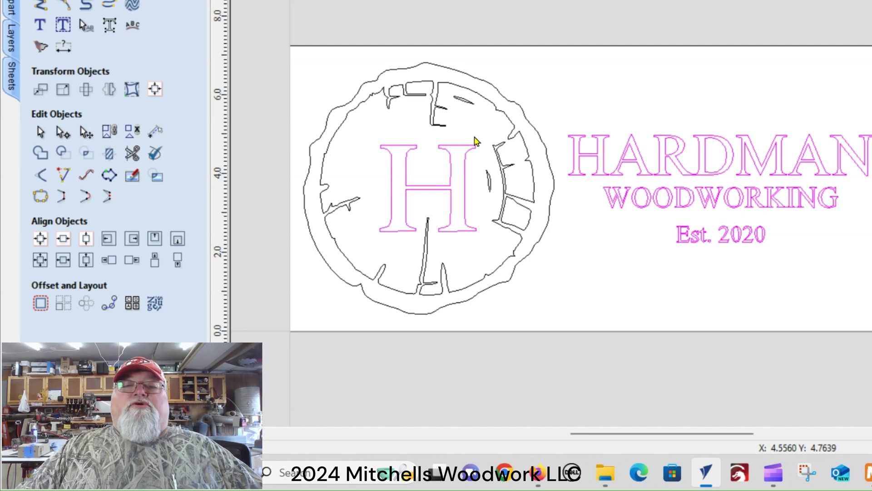
# - Ungroup the letter H from the three text lines and clear the selection
pyautogui.click(547, 106)
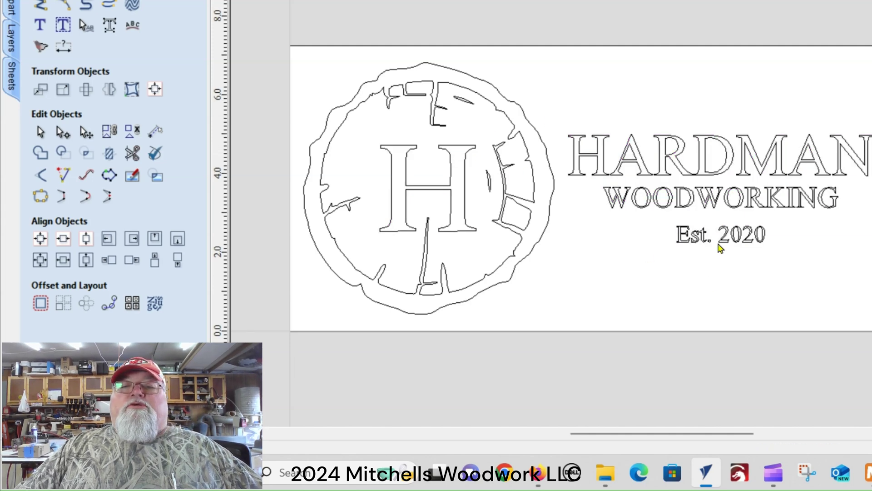
pyautogui.click(716, 207)
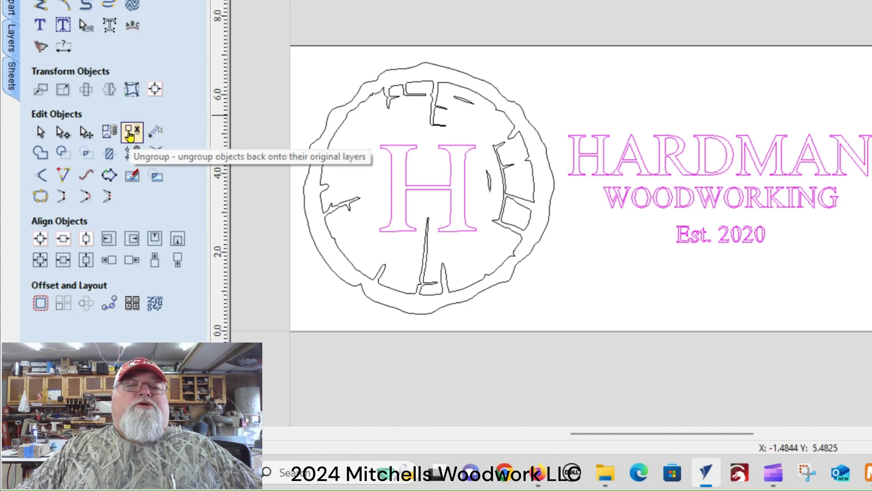
pyautogui.click(130, 135)
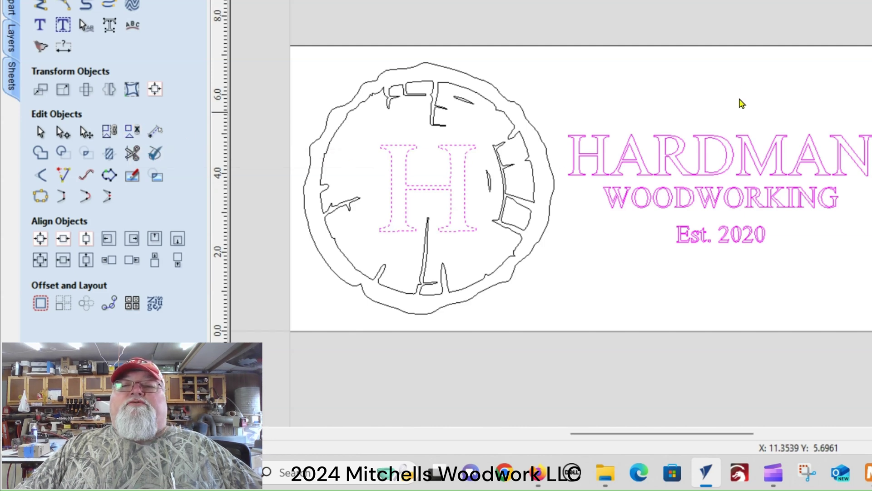
pyautogui.click(625, 255)
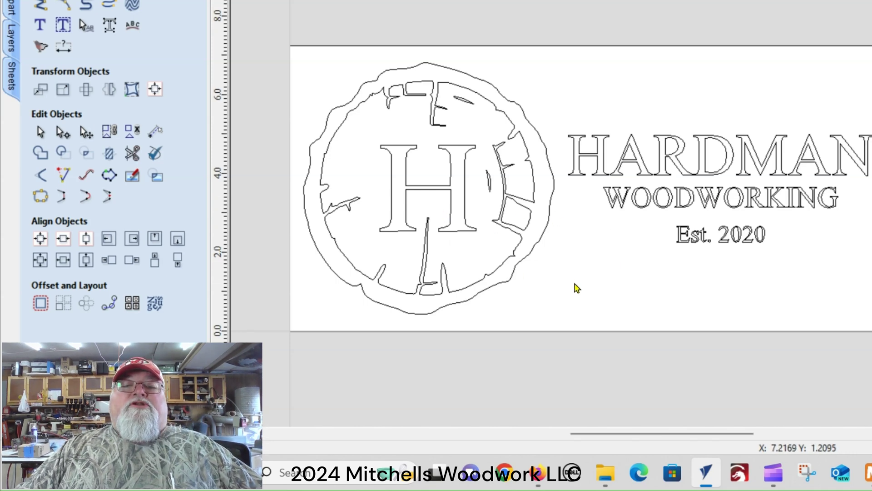
# - Group all vectors of the round H logo, and group the three text lines as a separate object
pyautogui.moveTo(505, 239); pyautogui.dragTo(291, 64)
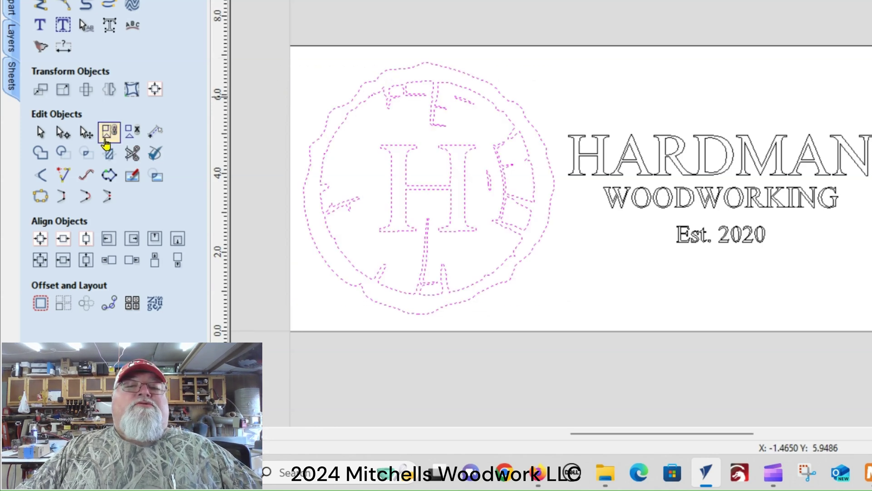
pyautogui.click(109, 132)
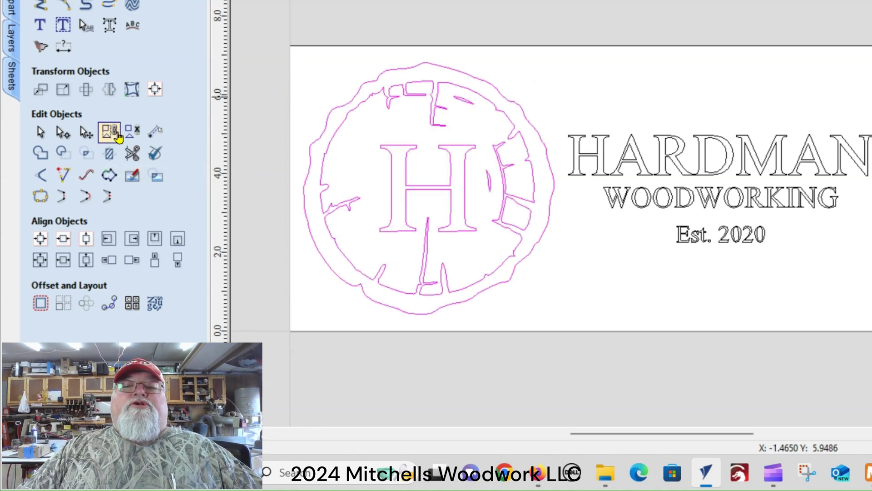
pyautogui.click(764, 294)
pyautogui.moveTo(764, 294); pyautogui.dragTo(654, 123)
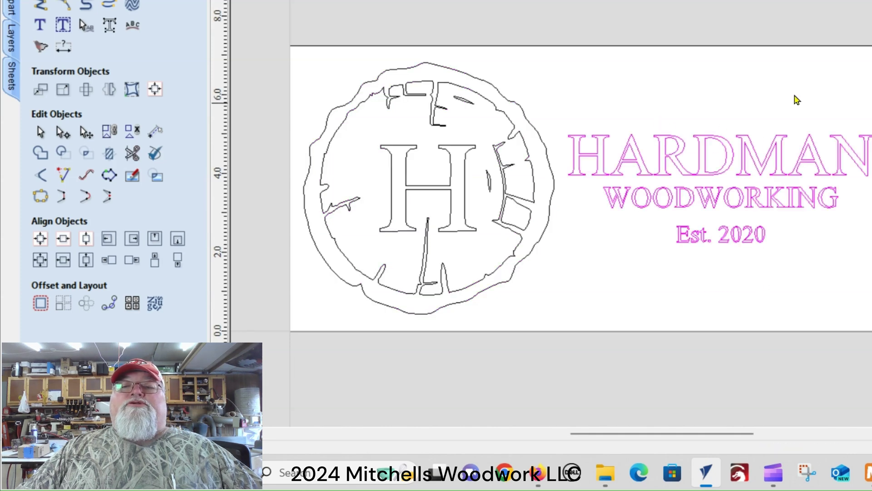
pyautogui.click(109, 132)
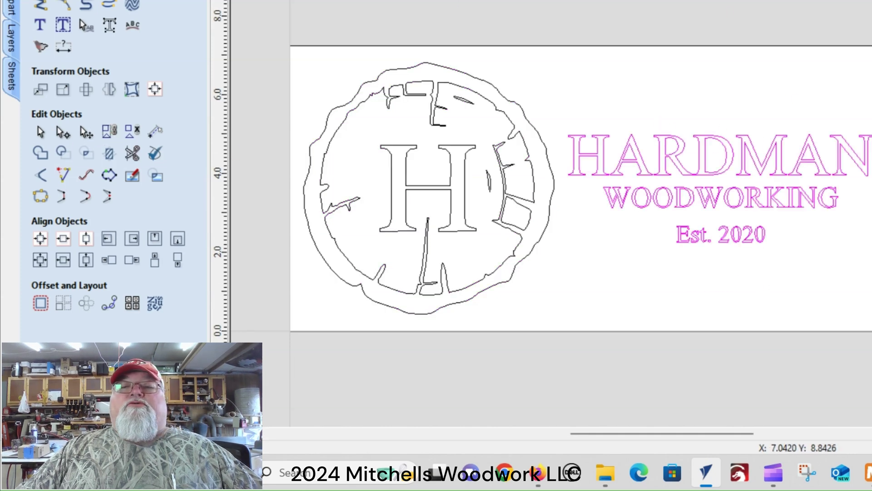
pyautogui.click(723, 93)
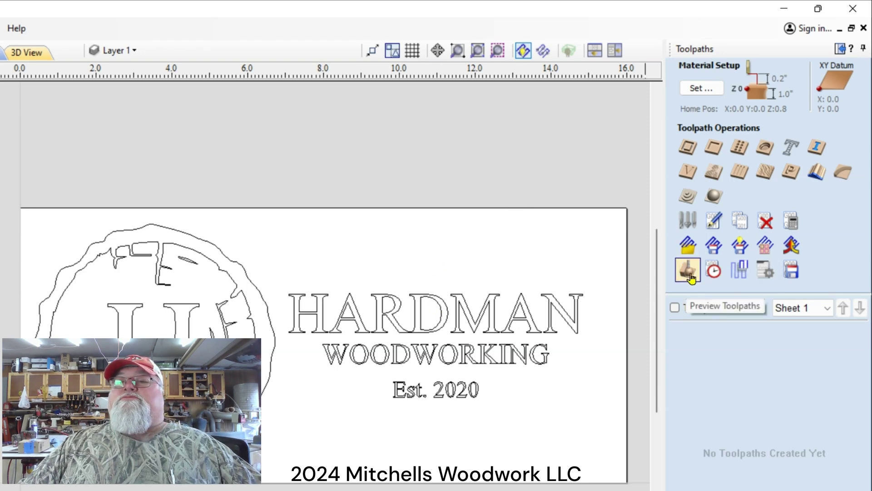
# - Calculate a V-Carve / Engraving toolpath named text for the grouped text lines
pyautogui.click(515, 319)
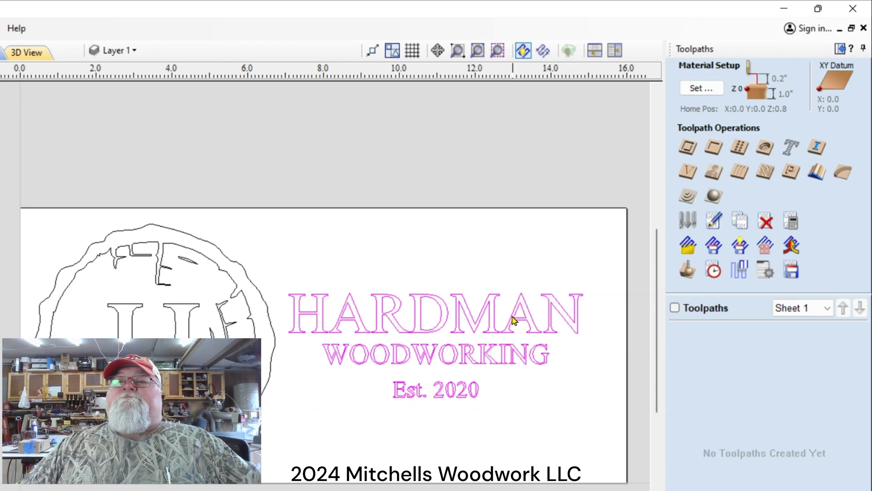
pyautogui.click(688, 171)
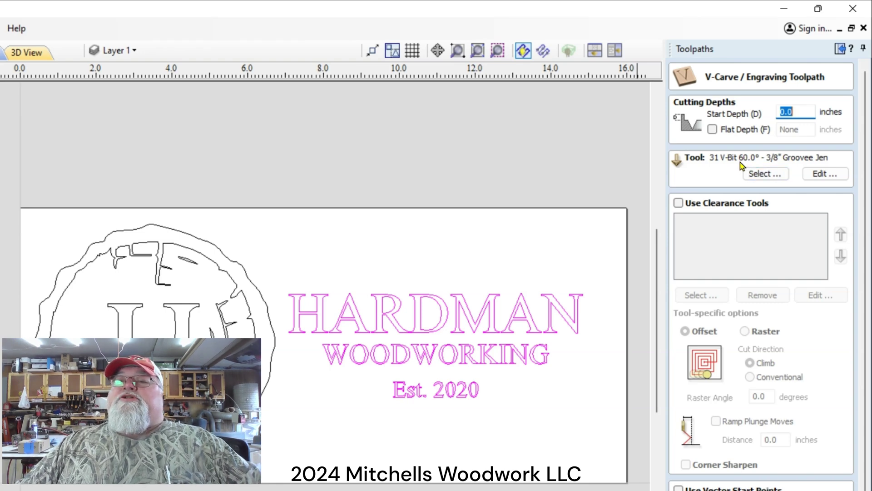
pyautogui.scroll(-3, 790, 359)
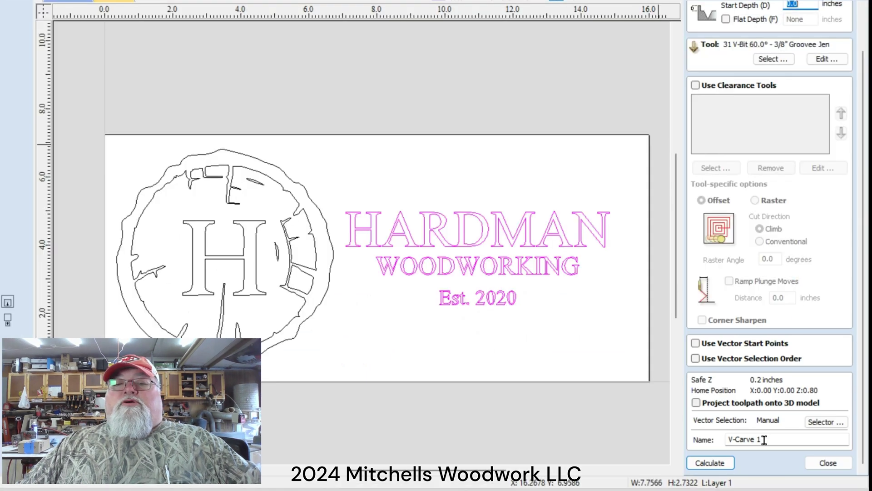
pyautogui.moveTo(764, 440); pyautogui.dragTo(726, 439)
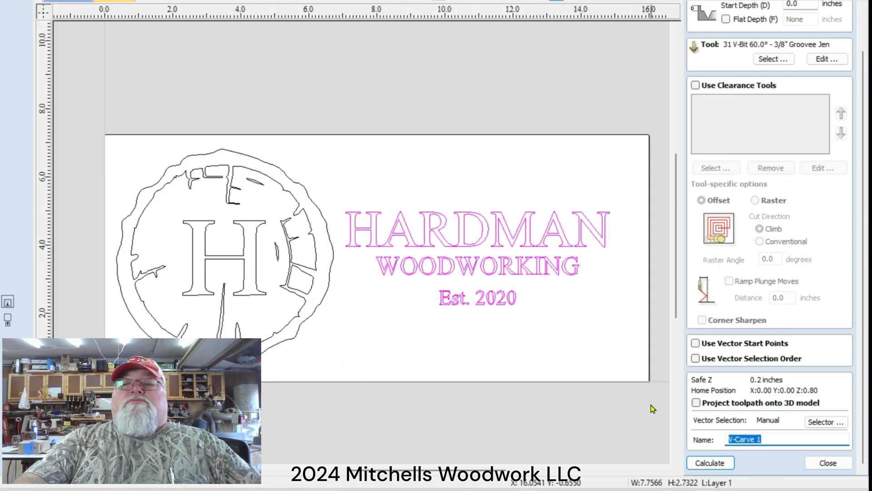
pyautogui.write('h')
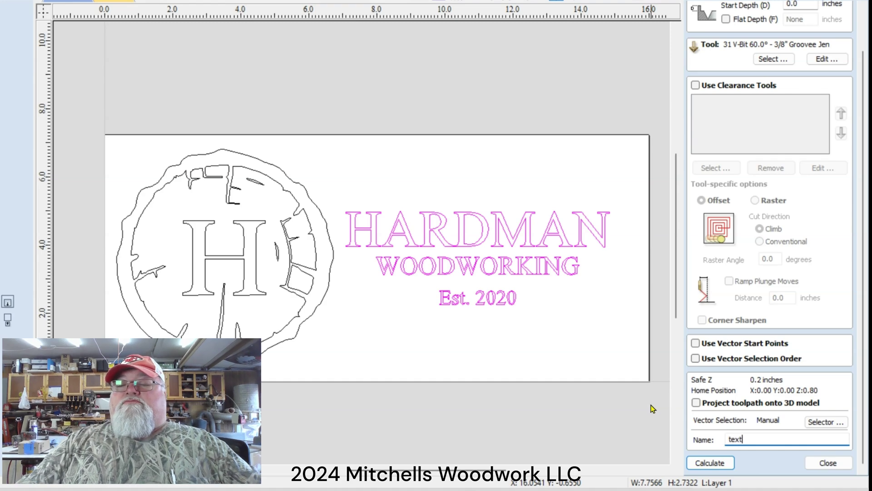
pyautogui.click(716, 461)
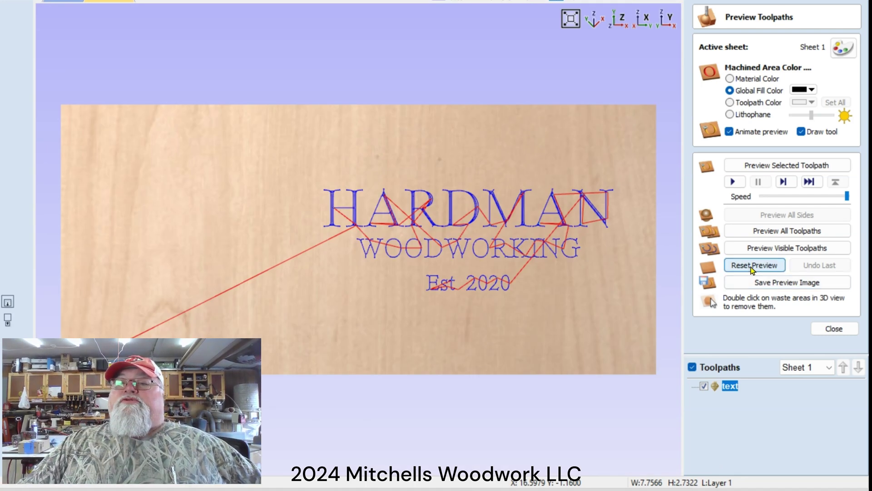
# - Preview all toolpaths and examine the carved lettering up close in material colour and in black global fill, finishing with material colour
pyautogui.click(769, 232)
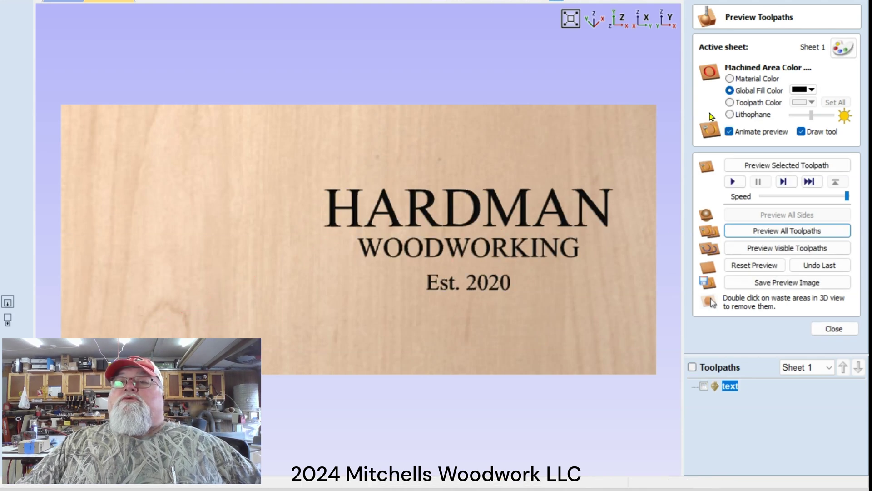
pyautogui.click(729, 79)
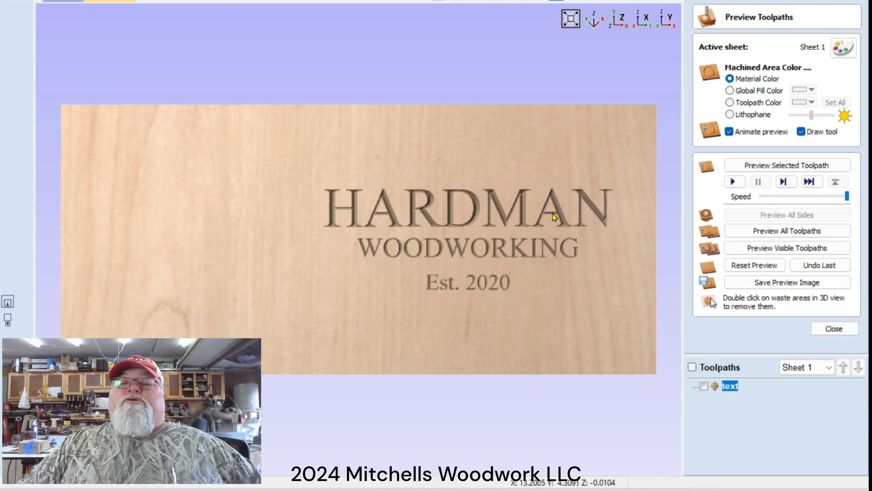
pyautogui.scroll(3, 538, 217)
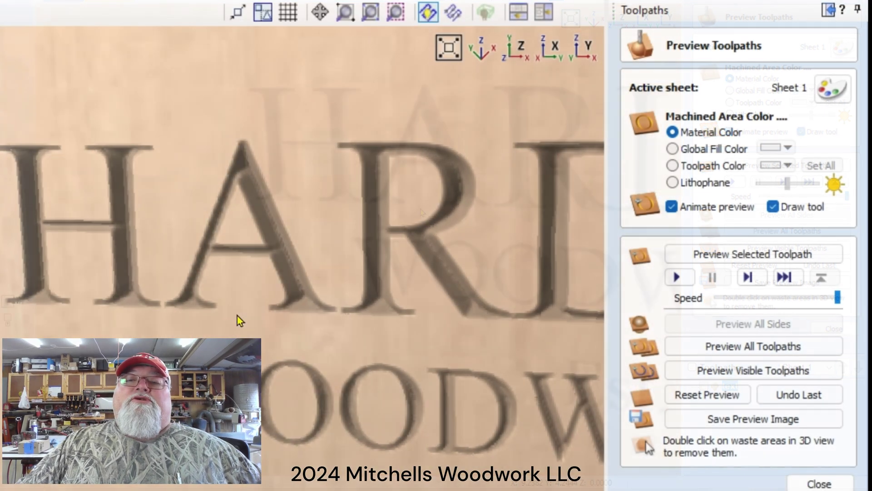
pyautogui.scroll(5, 272, 291)
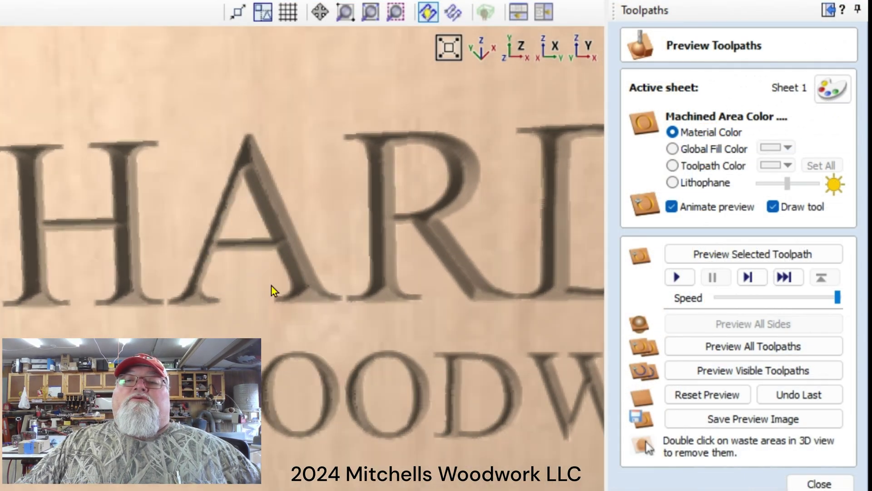
pyautogui.click(672, 150)
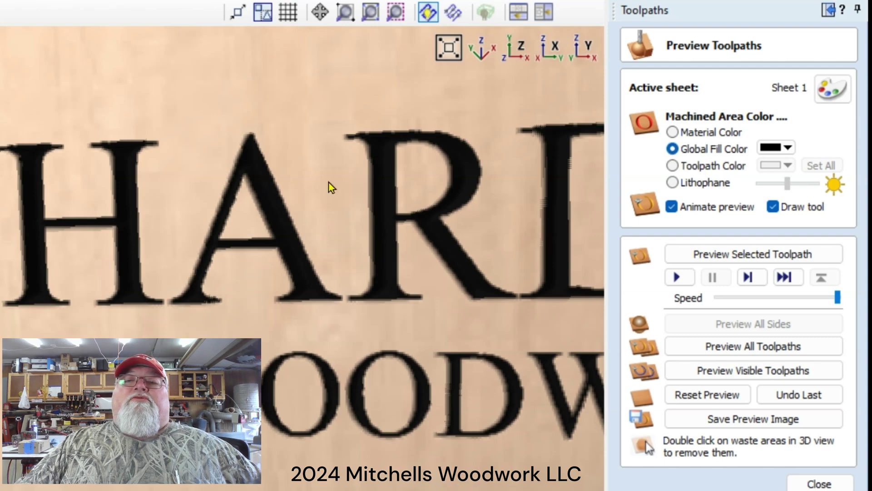
pyautogui.click(672, 132)
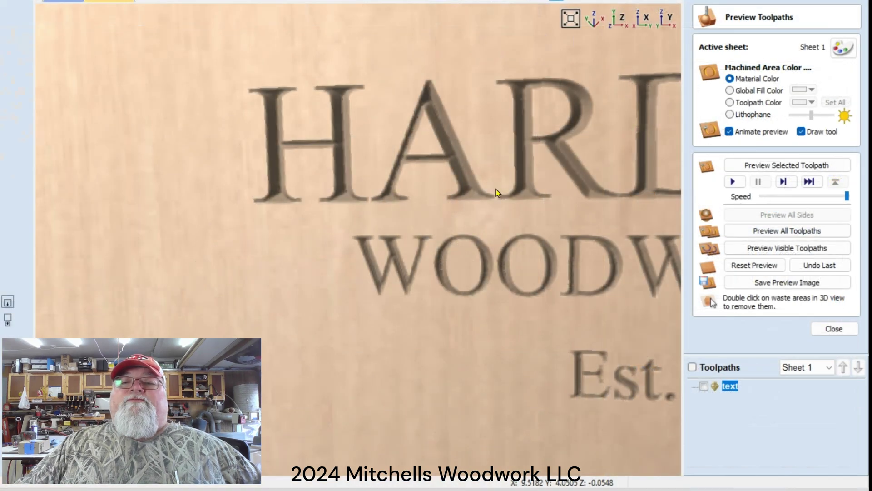
# - Examine the carved WOODWORKING and Est. 2020 lines from several angles in the 3D preview
pyautogui.moveTo(497, 189); pyautogui.dragTo(286, 189, button='middle')
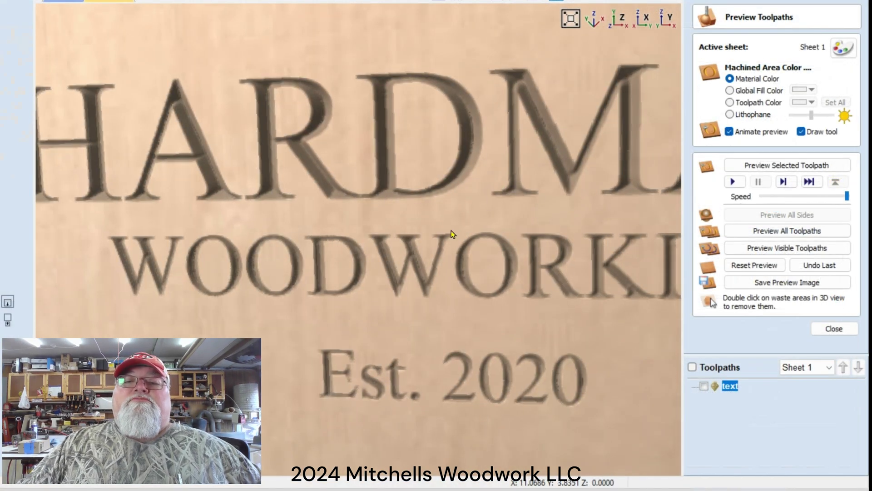
pyautogui.moveTo(430, 257); pyautogui.dragTo(400, 220)
pyautogui.scroll(2, 400, 220)
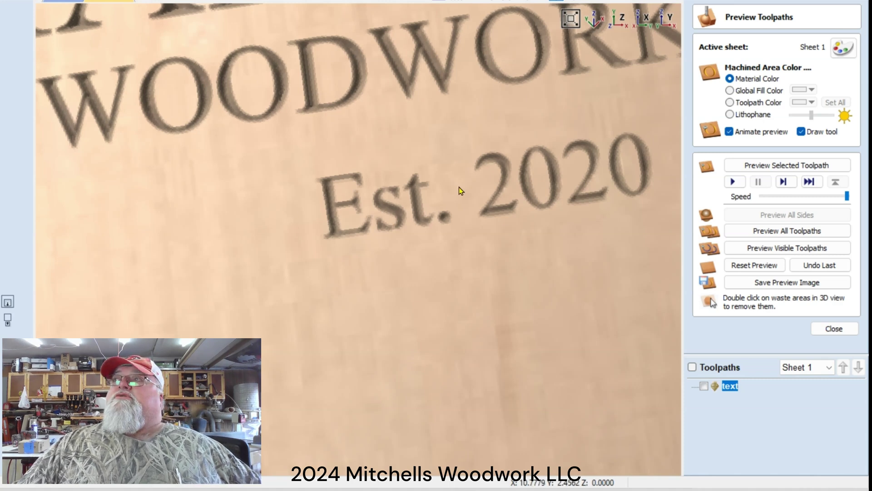
pyautogui.moveTo(590, 193); pyautogui.dragTo(620, 182)
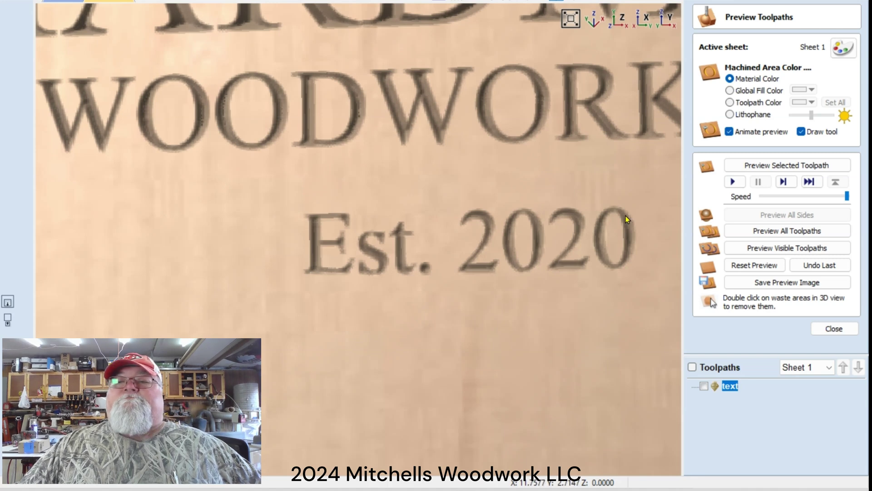
pyautogui.scroll(-5, 500, 216)
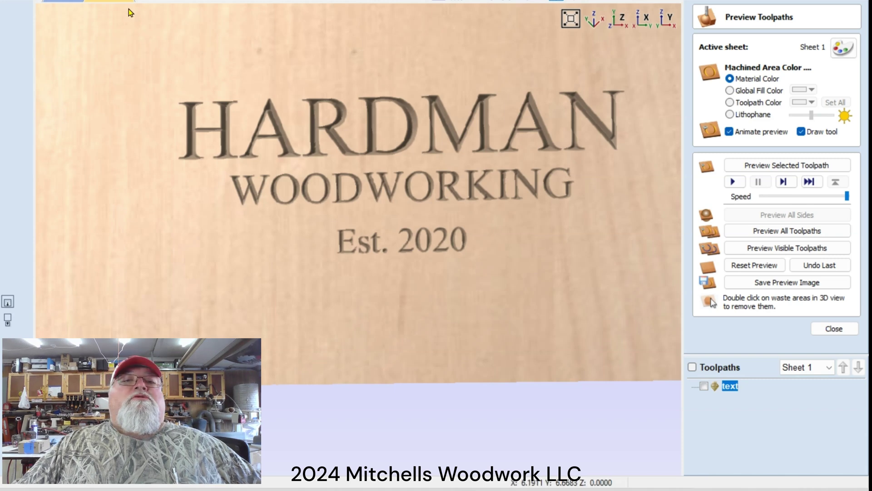
# - Return to the 2D view, leave the toolpath preview, and select the complete round H logo
pyautogui.click(64, 1)
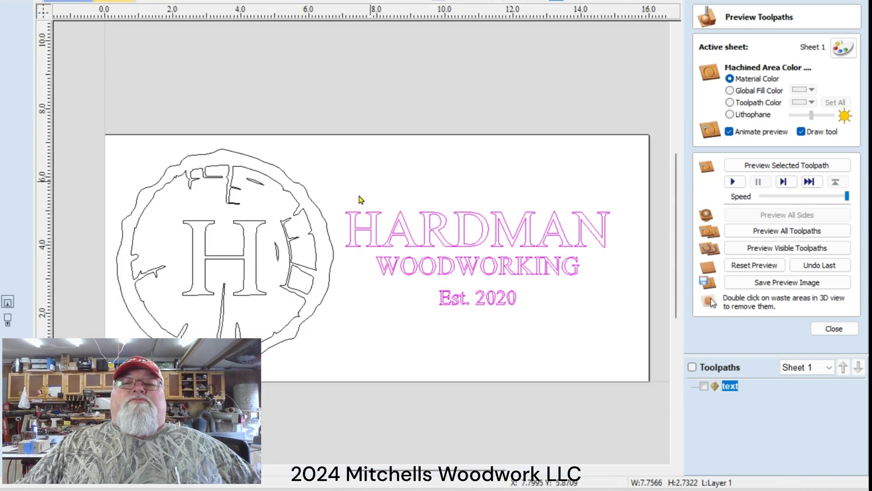
pyautogui.click(317, 352)
pyautogui.moveTo(320, 368); pyautogui.dragTo(153, 155)
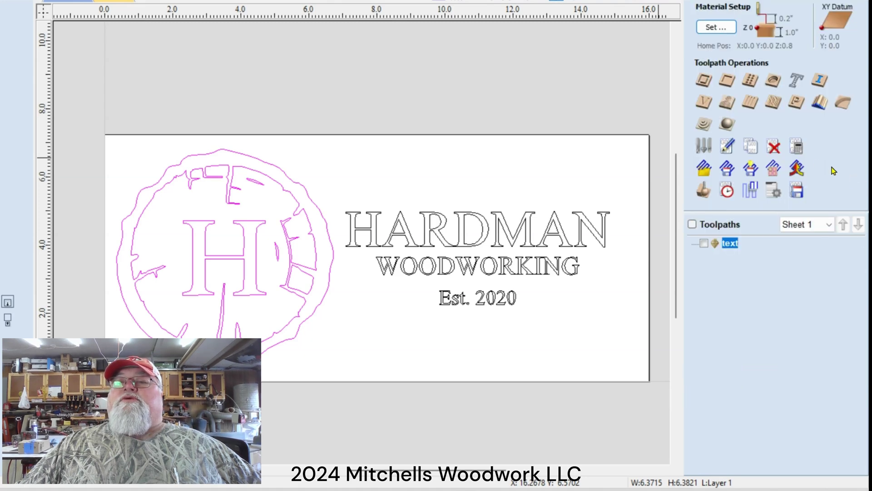
# - Start a V-Carve / Engraving toolpath for the H logo and add the 6 End Mill 1/8" DT Jen as its clearance tool
pyautogui.click(704, 102)
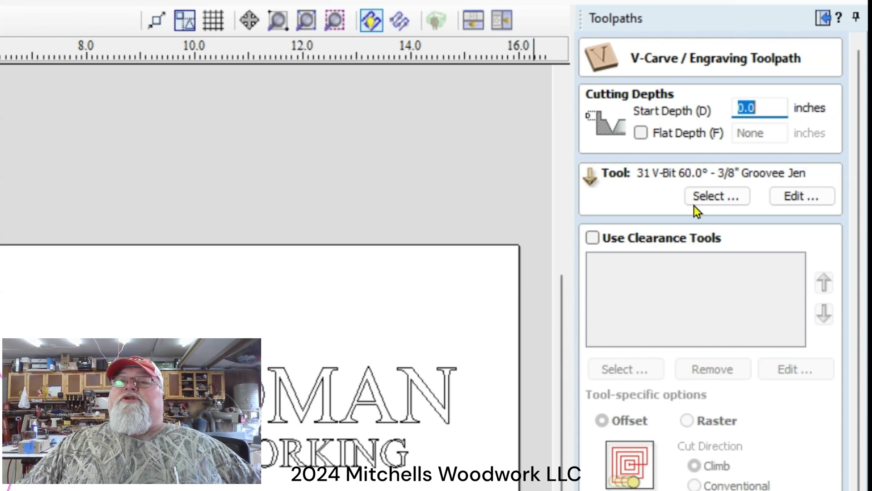
pyautogui.click(602, 239)
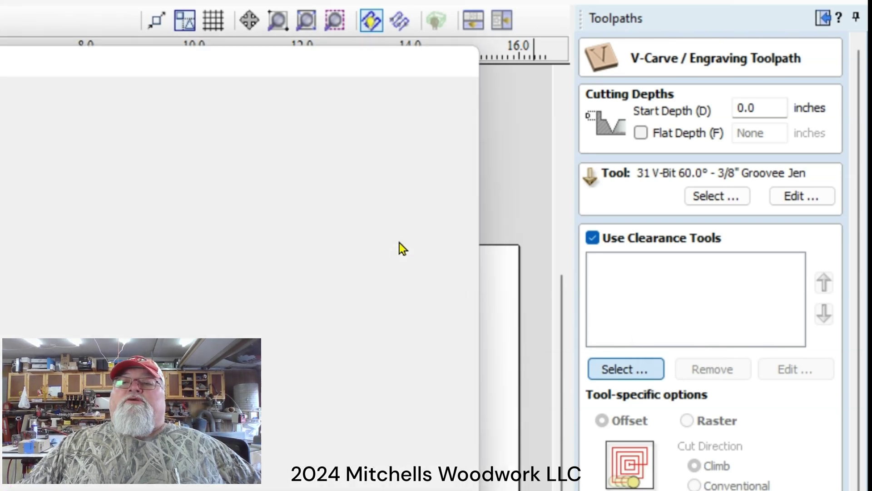
pyautogui.click(626, 369)
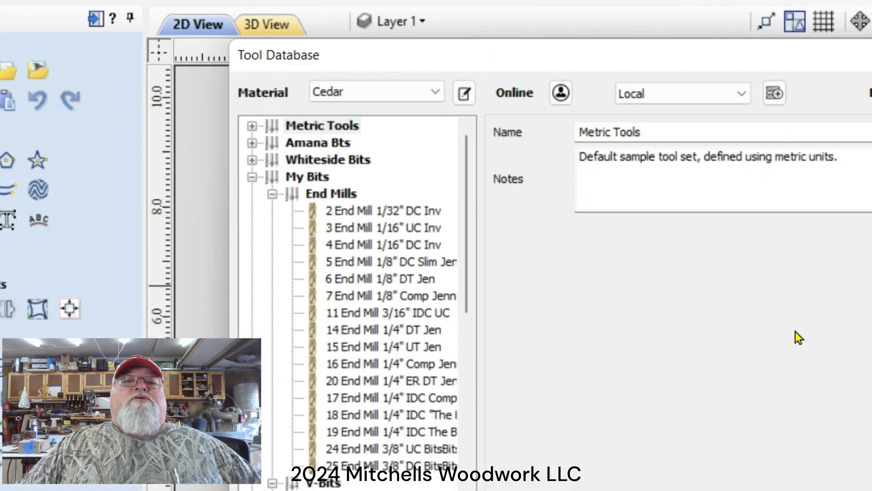
pyautogui.click(398, 279)
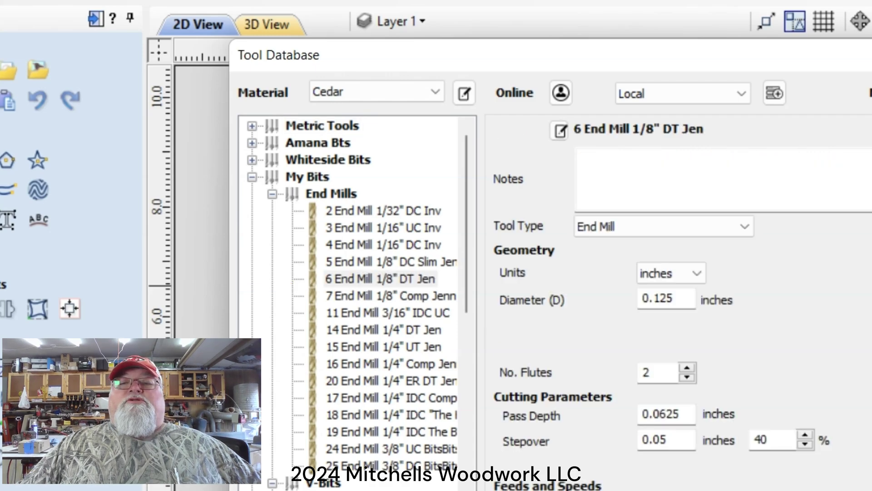
pyautogui.click(788, 313)
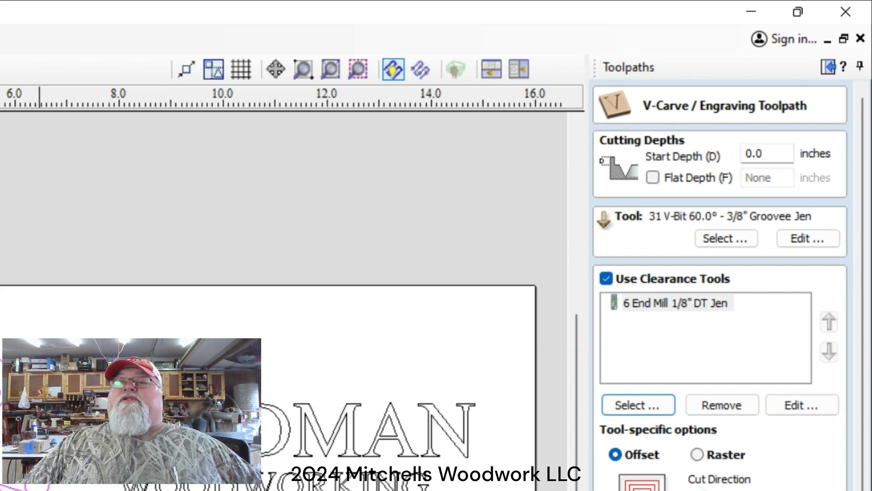
# - Enable a flat depth for the logo's V-carve, name the toolpath H Log, and calculate it
pyautogui.click(652, 177)
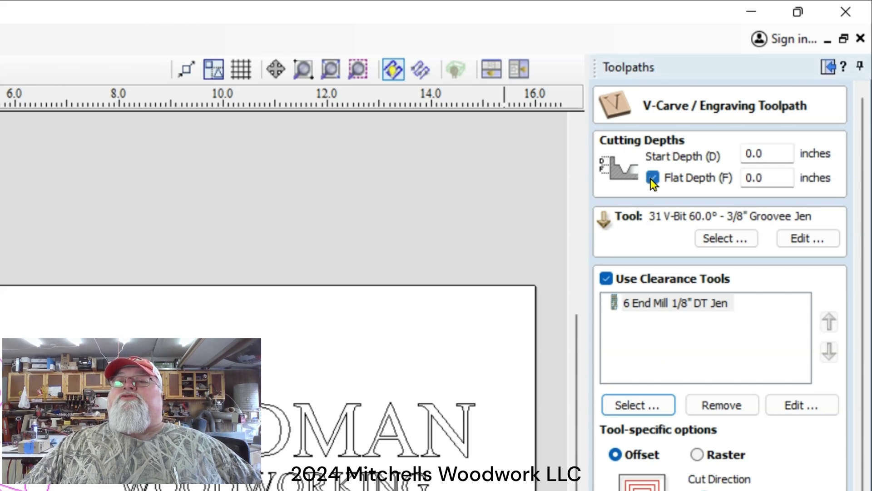
pyautogui.click(760, 184)
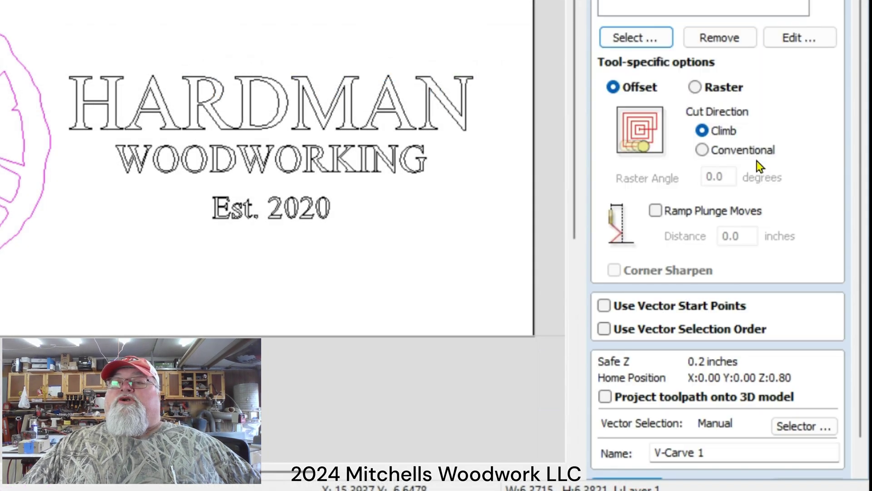
pyautogui.scroll(-3, 759, 166)
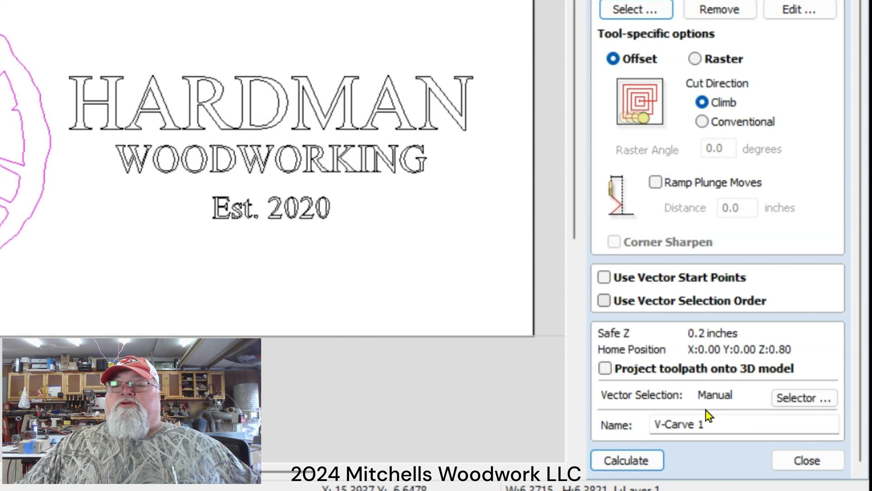
pyautogui.moveTo(718, 424); pyautogui.dragTo(655, 425)
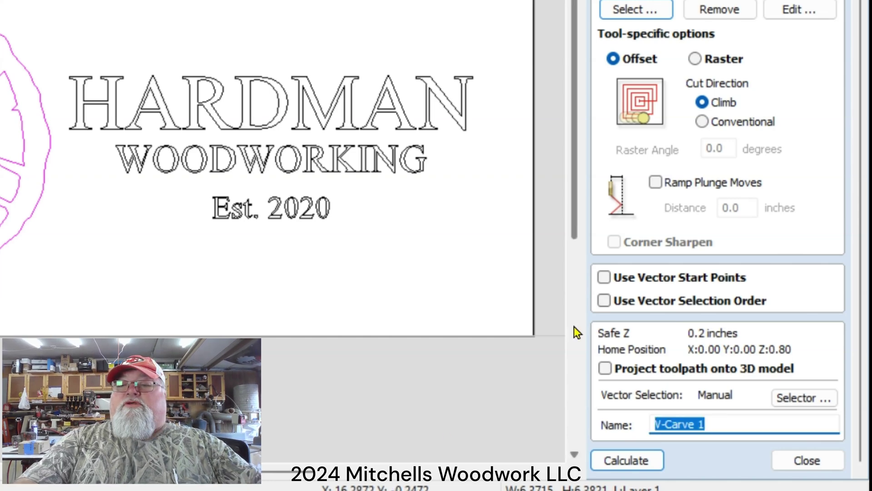
pyautogui.write('H Log')
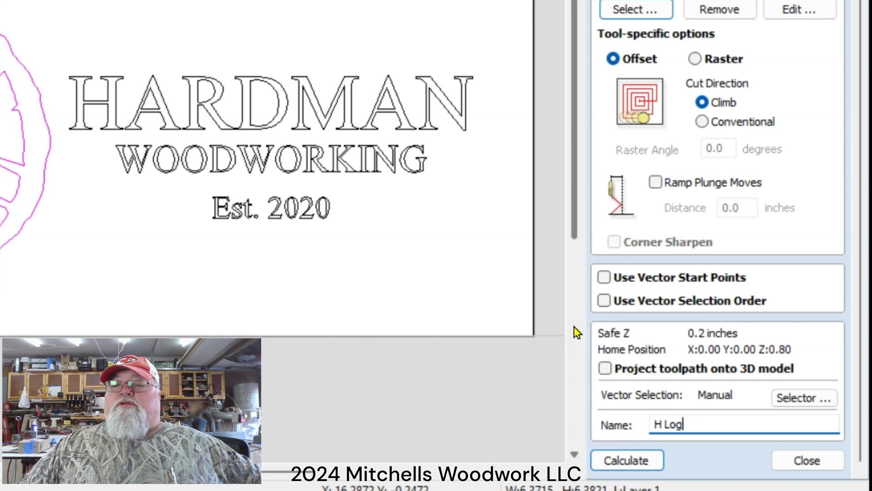
pyautogui.click(659, 461)
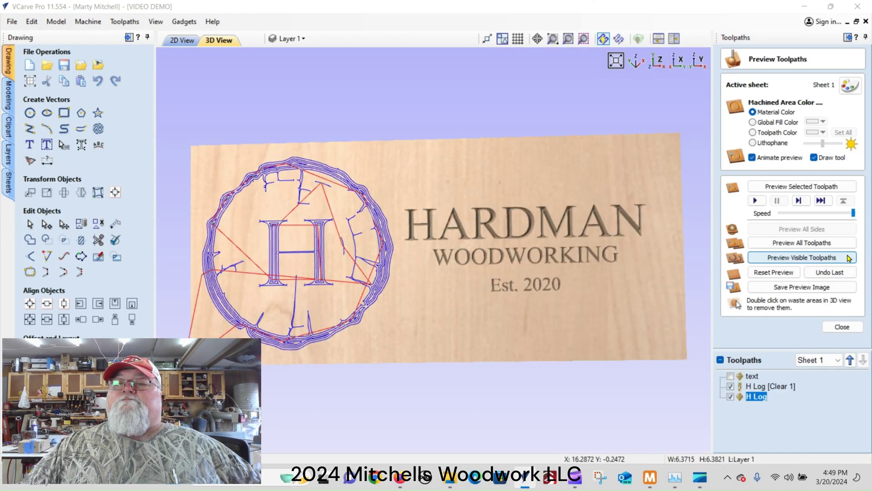
# - Reset the preview, simulate all toolpaths, and examine the carved H logo beside the lettering
pyautogui.click(774, 273)
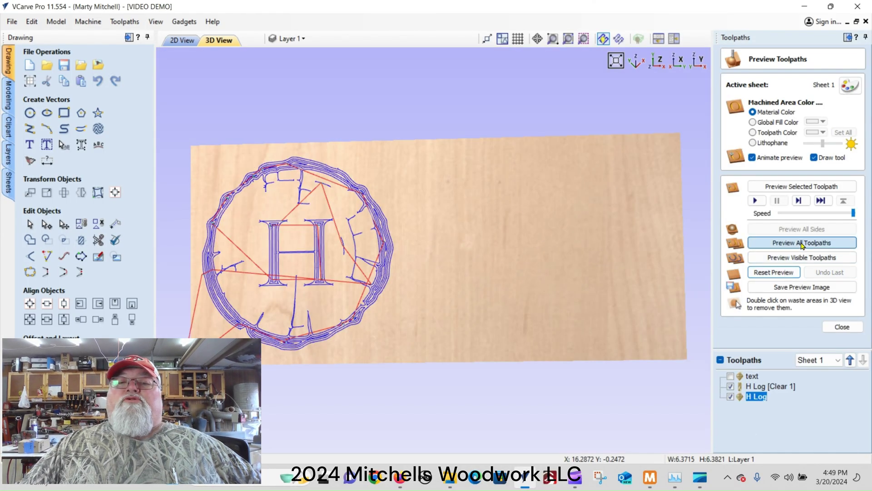
pyautogui.click(802, 244)
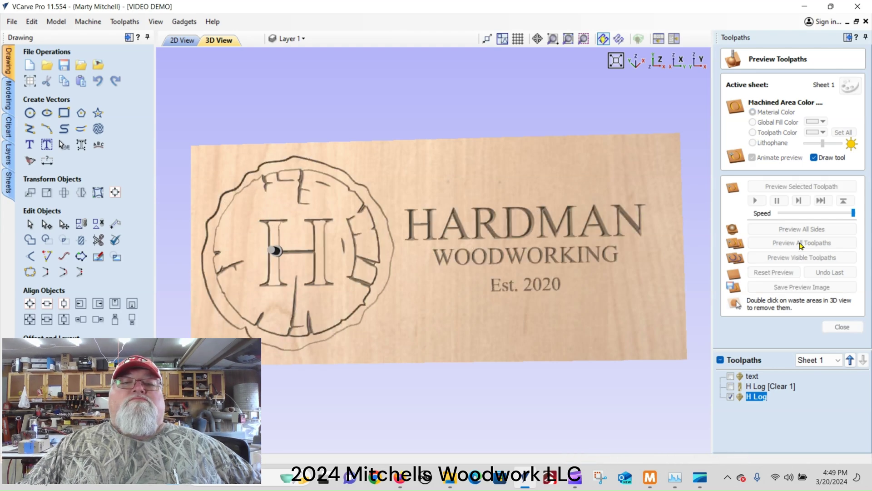
pyautogui.moveTo(605, 225); pyautogui.dragTo(614, 219)
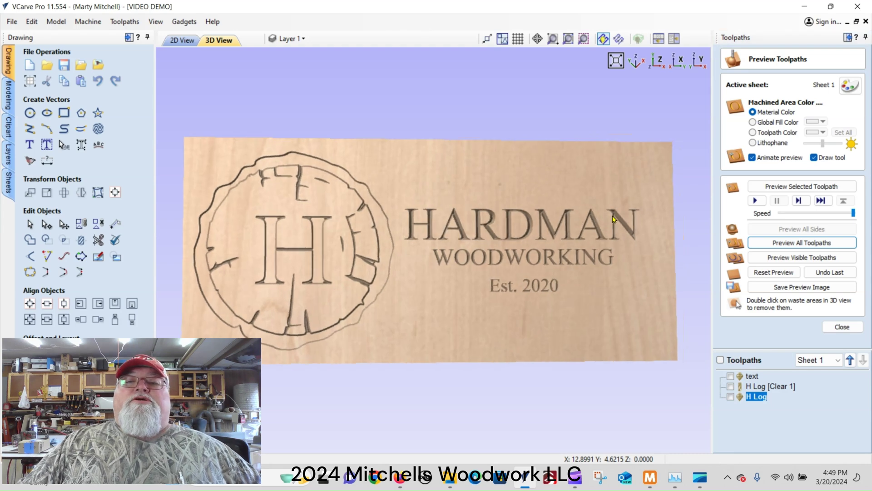
pyautogui.scroll(2, 259, 243)
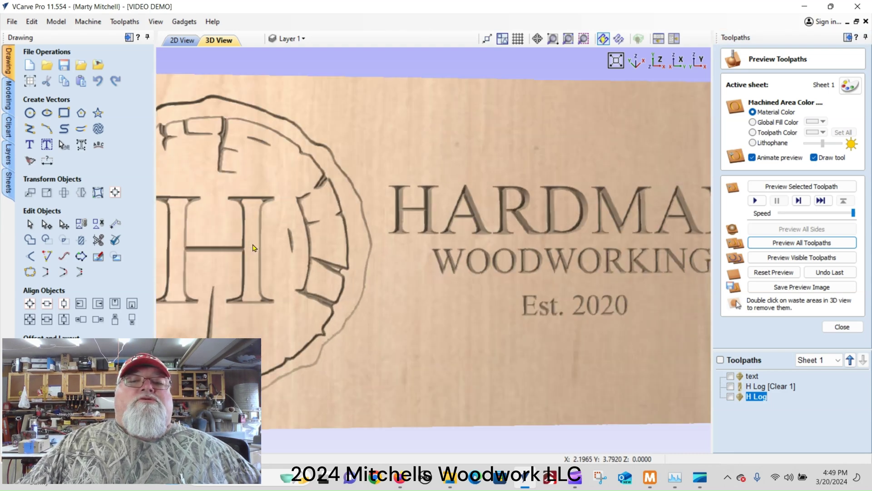
pyautogui.moveTo(260, 243); pyautogui.dragTo(467, 243, button='middle')
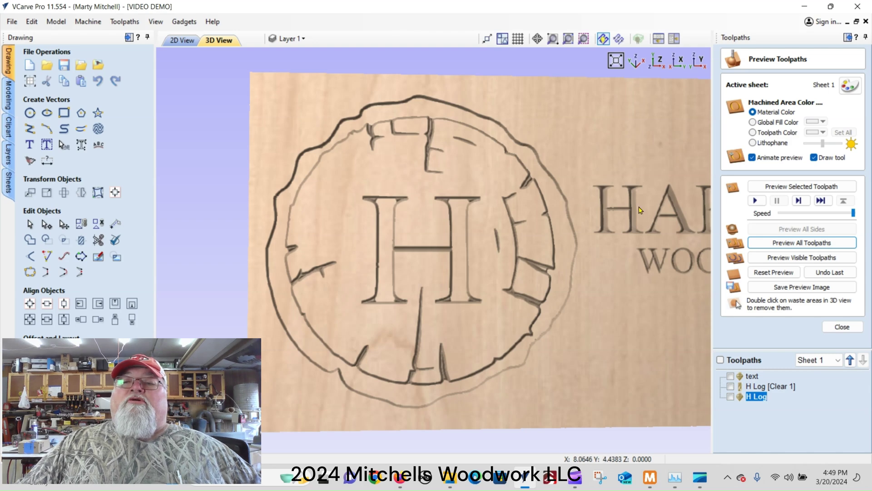
pyautogui.moveTo(638, 205); pyautogui.dragTo(516, 195, button='middle')
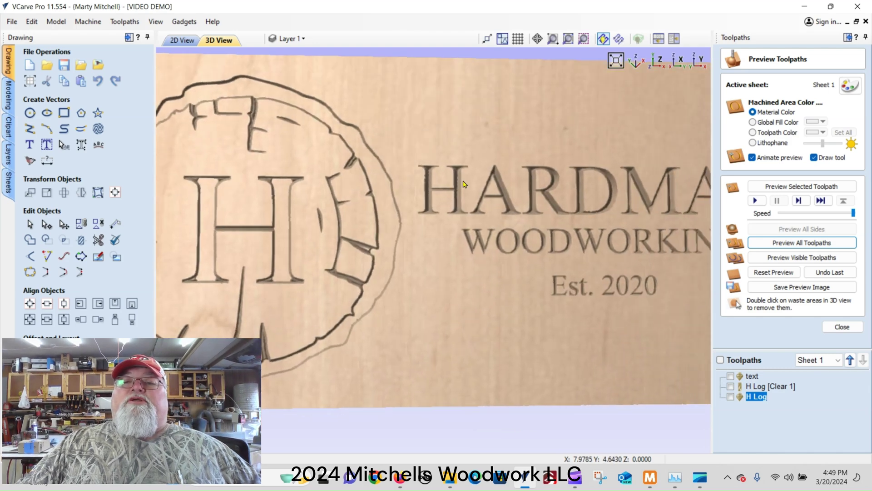
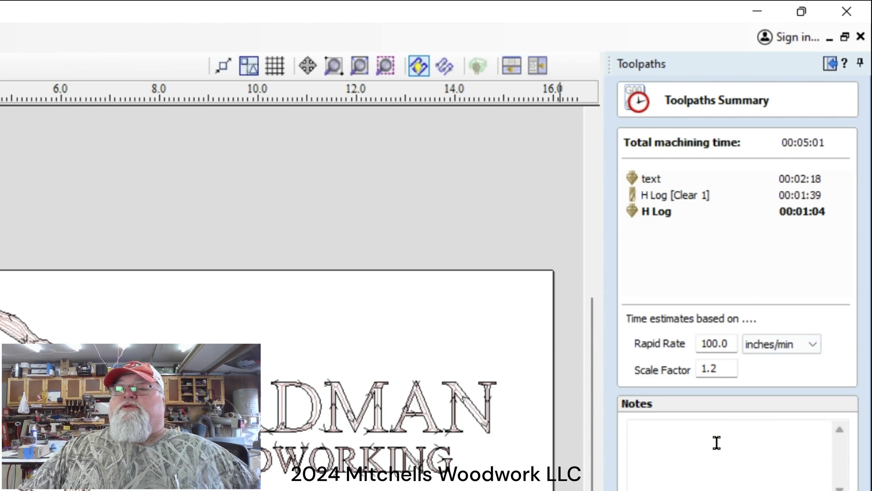
# - Move the H Log [Clear 1] toolpath to the front of the order and save the visible toolpaths to one file, VIDEO DEMO.nc
pyautogui.click(781, 451)
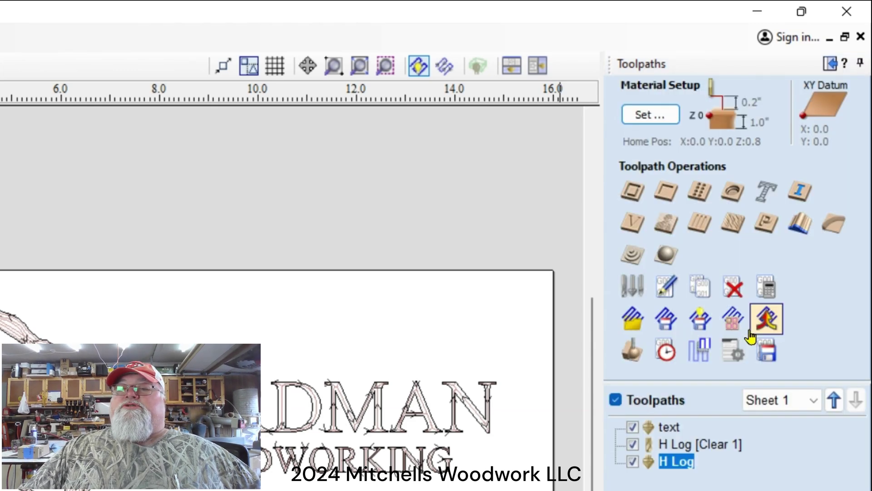
pyautogui.click(764, 359)
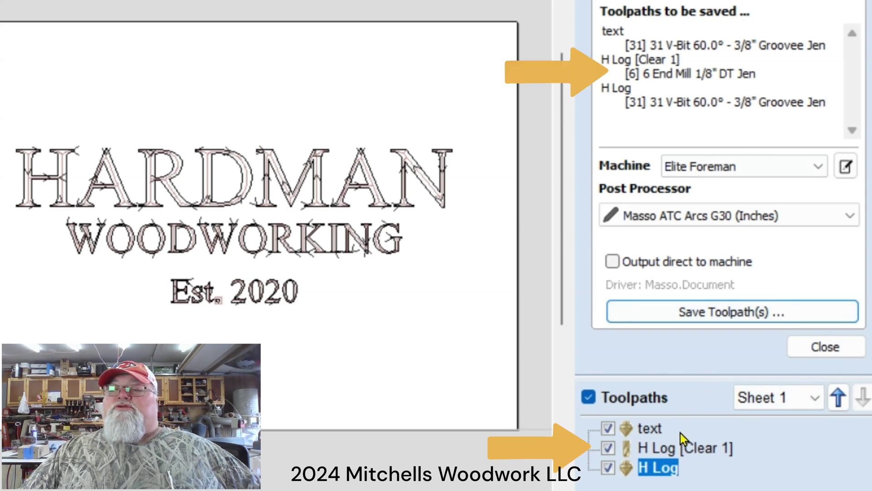
pyautogui.click(676, 447)
pyautogui.click(839, 397)
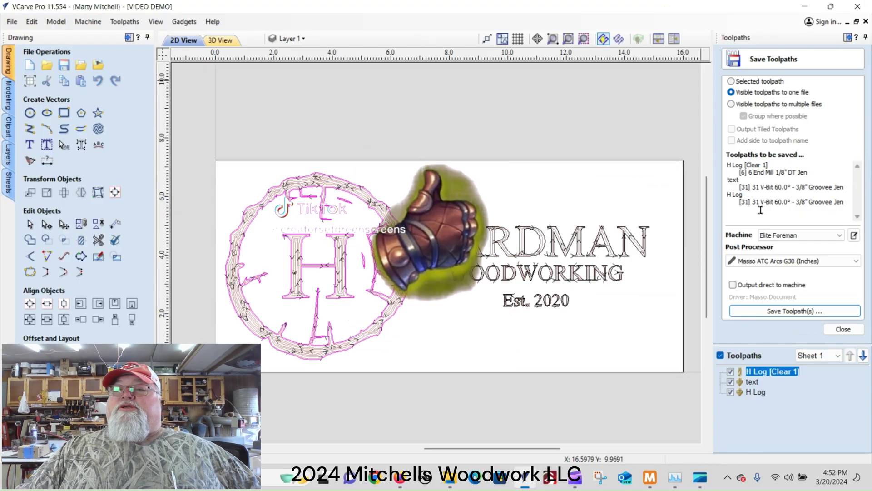
pyautogui.click(778, 311)
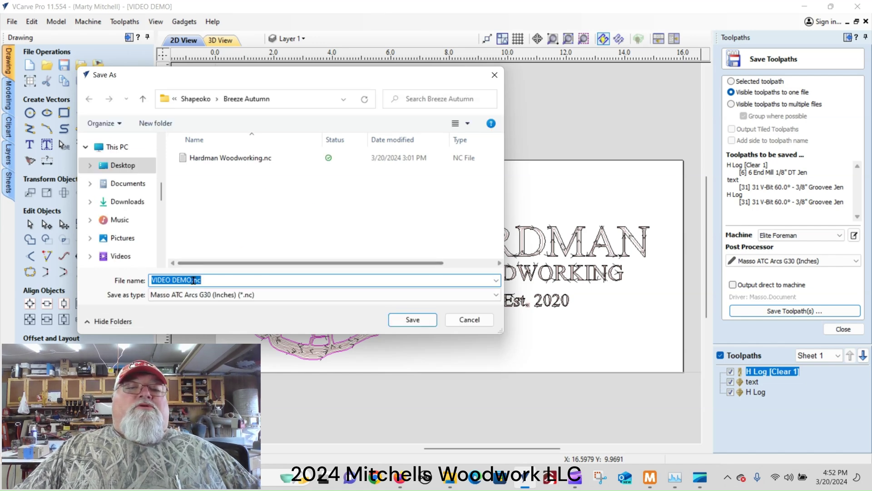
pyautogui.click(414, 320)
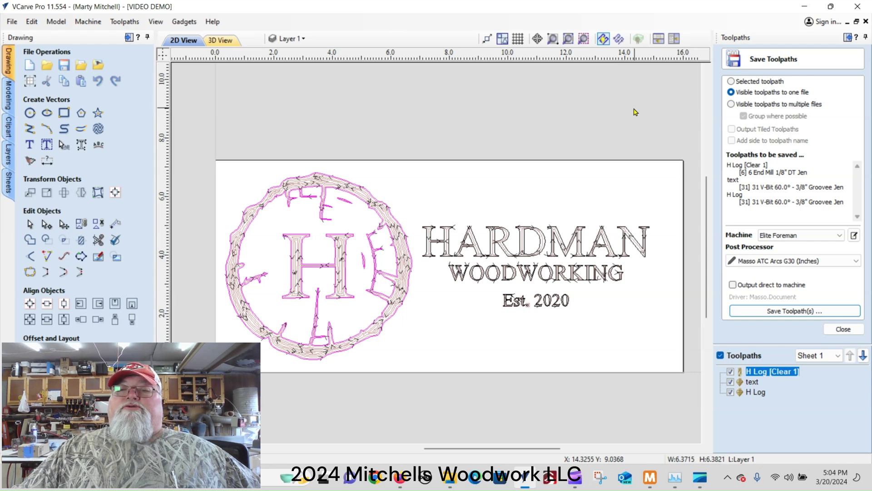
# - Switch to MASSO Link, load VIDEO DEMO.nc into it from File Explorer, and send the file to the Onefinity Elite
pyautogui.click(650, 477)
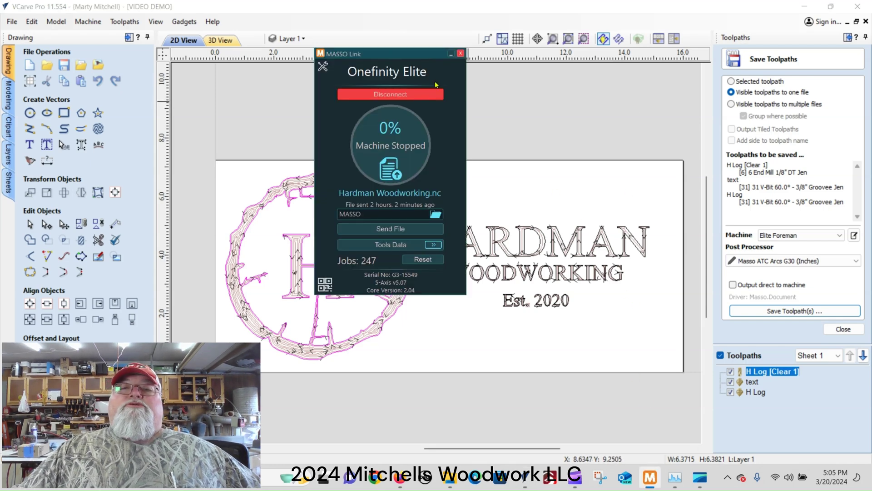
pyautogui.moveTo(412, 57); pyautogui.dragTo(718, 101)
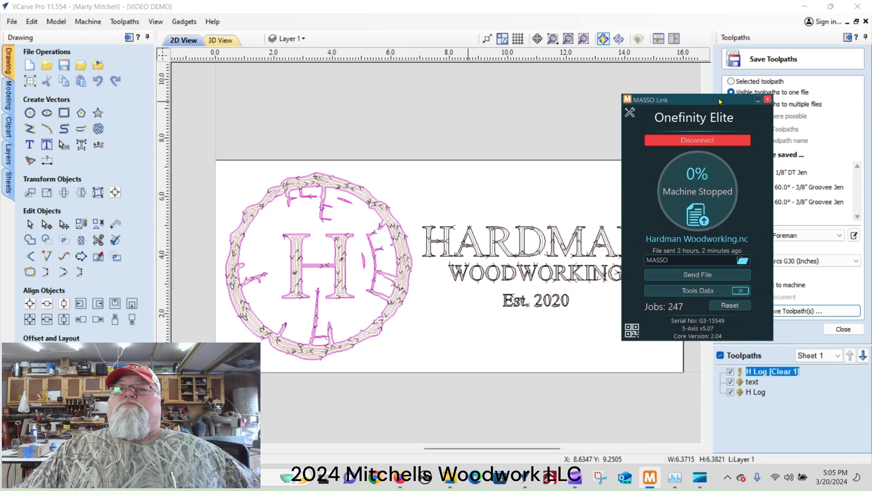
pyautogui.click(449, 477)
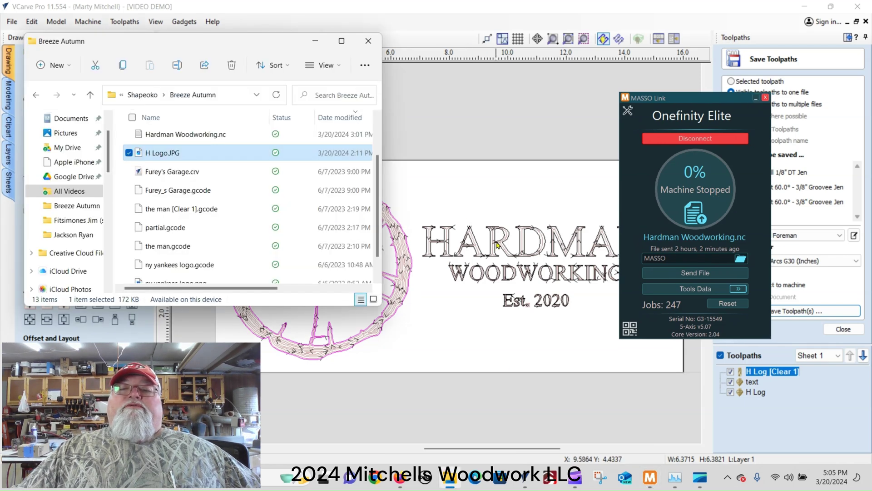
pyautogui.click(172, 134)
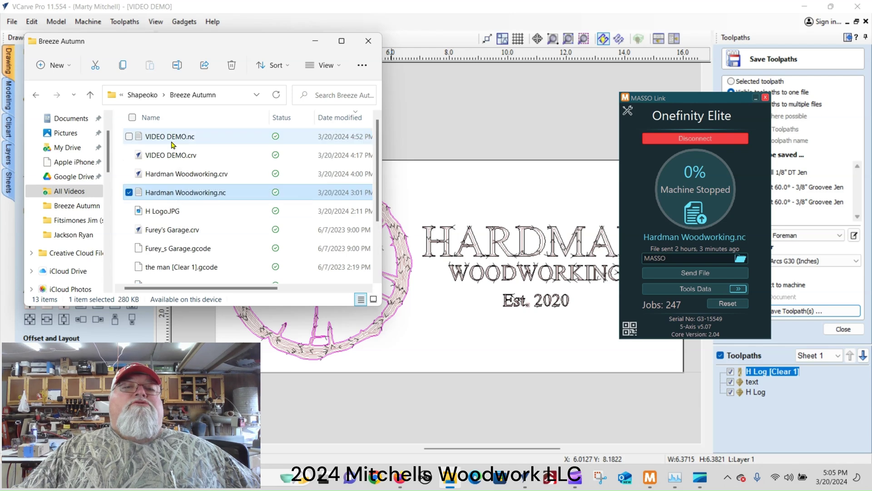
pyautogui.click(174, 137)
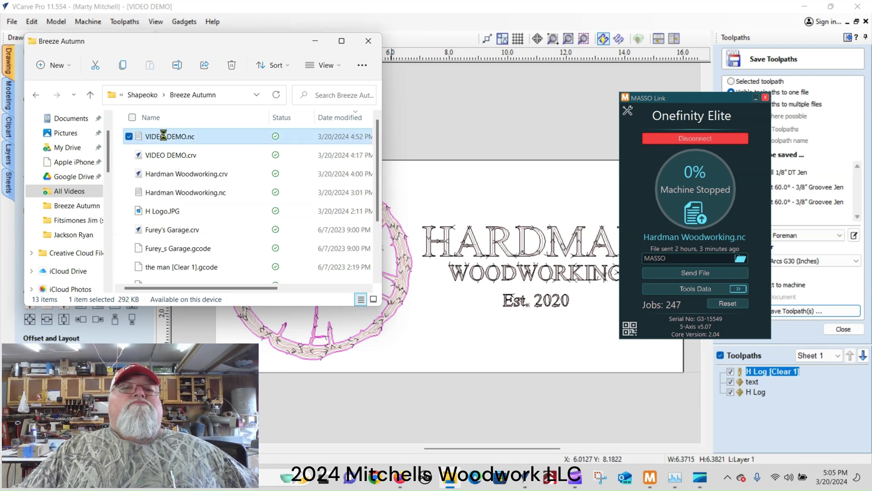
pyautogui.moveTo(166, 138); pyautogui.dragTo(704, 182)
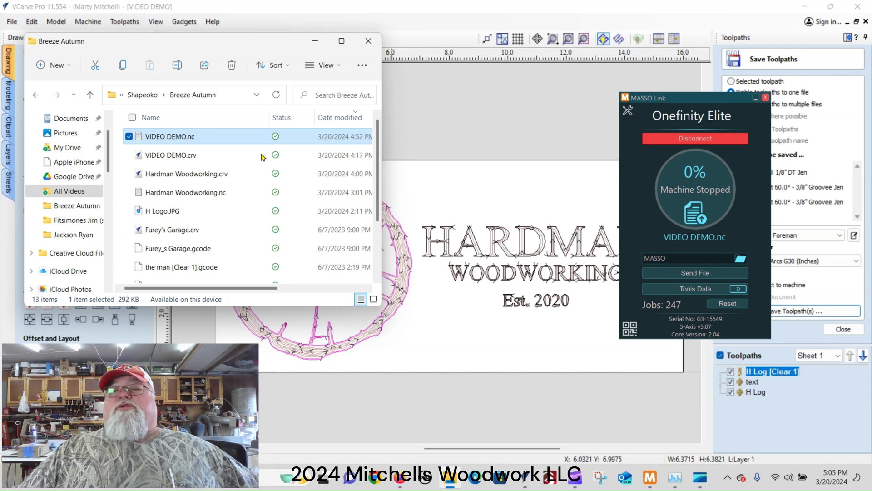
pyautogui.click(693, 274)
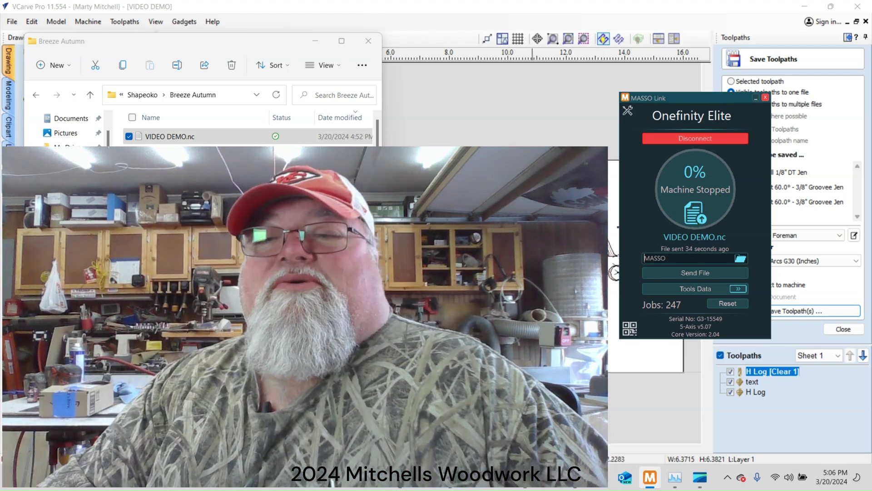
pyautogui.click(558, 487)
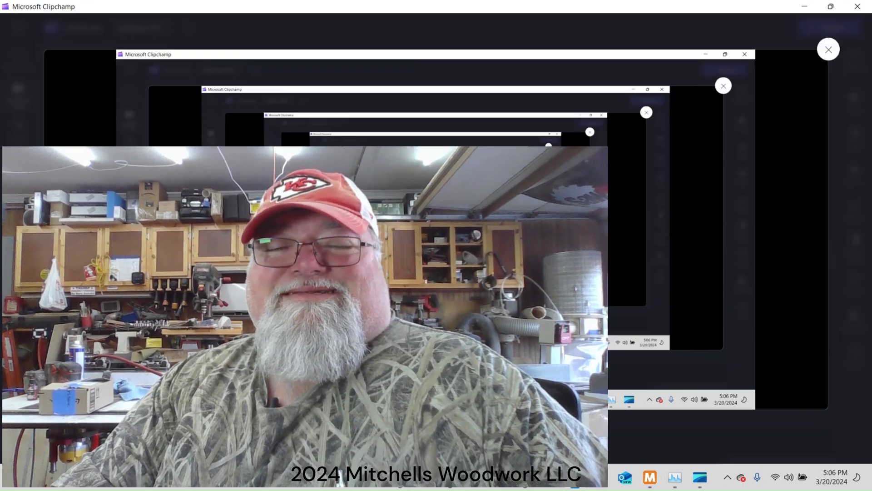